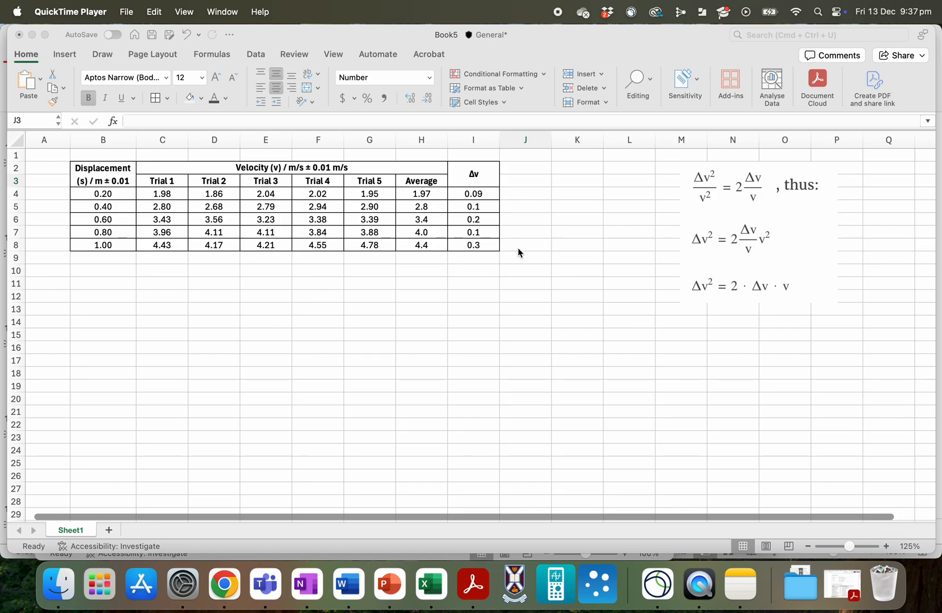
Enter the heading "Velocity squared (v2) / m2s-2" in cell J2.
{"action": "left_click", "coordinate": [520, 170]}
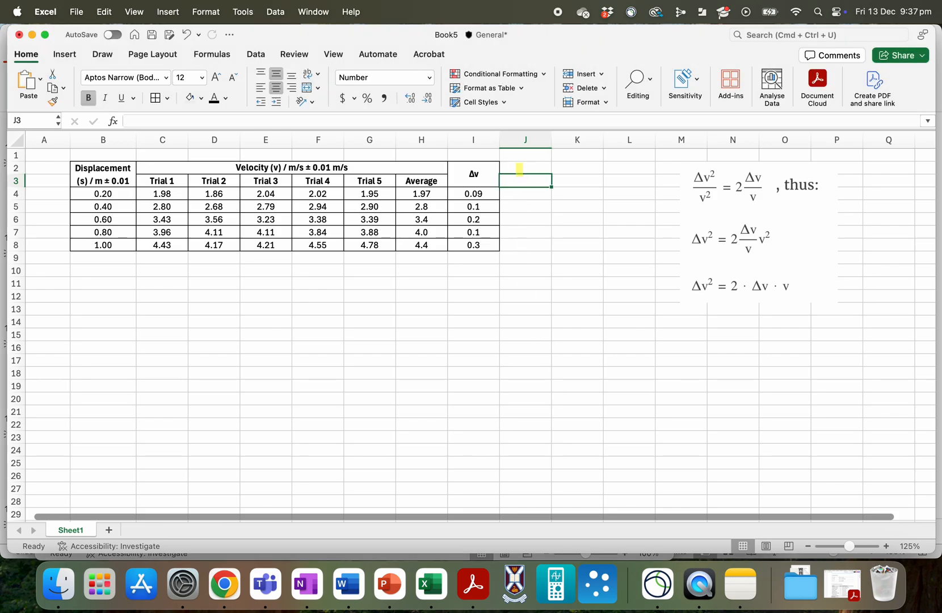
{"action": "left_click", "coordinate": [190, 97]}
{"action": "left_click", "coordinate": [522, 169]}
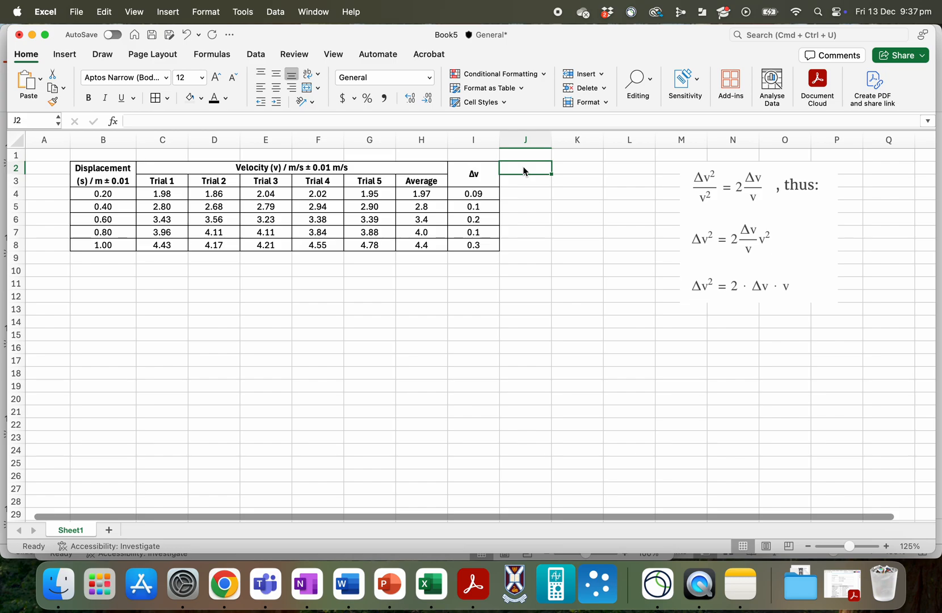
{"action": "type", "text": "Veloci"}
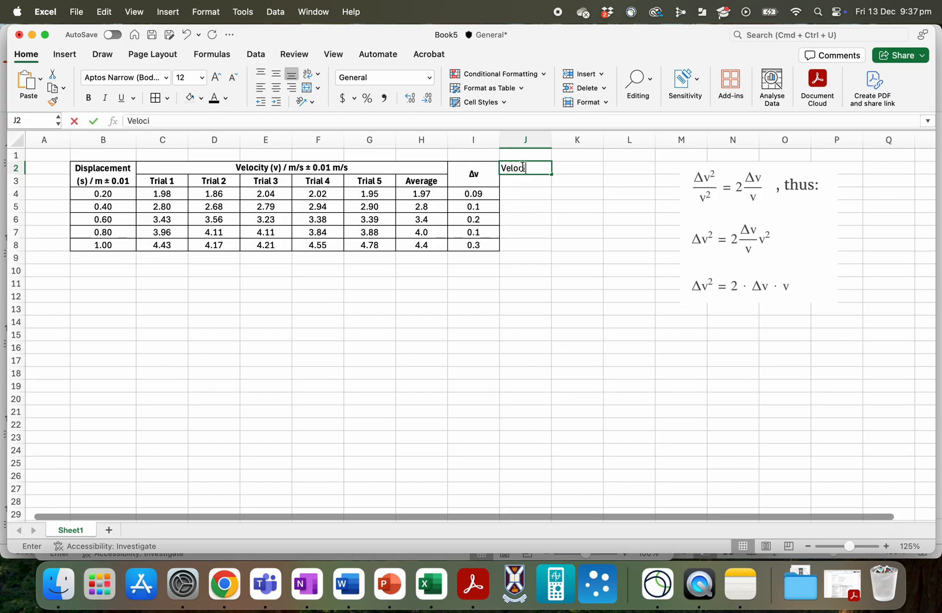
{"action": "type", "text": "ty square"}
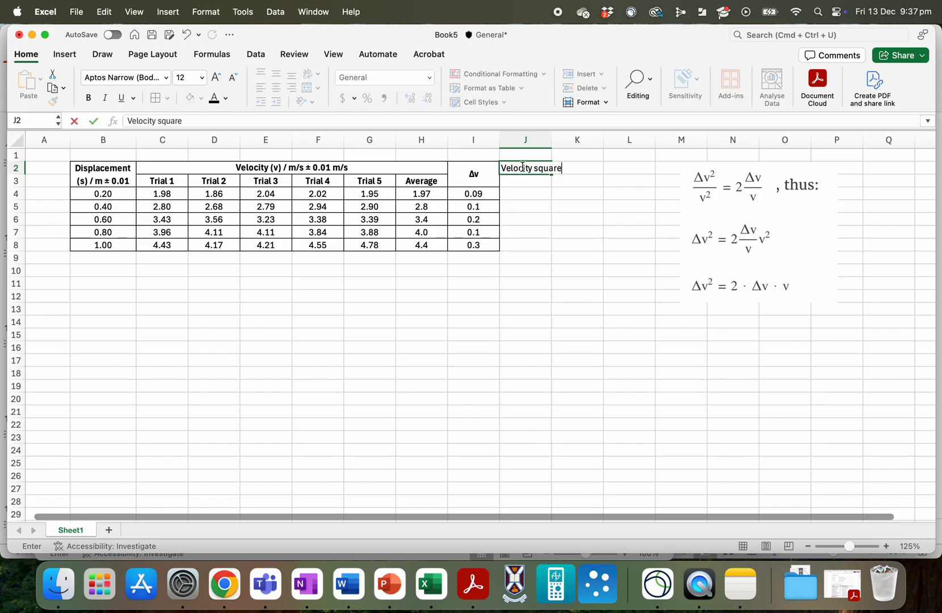
{"action": "type", "text": "d (v"}
{"action": "type", "text": "2) /"}
{"action": "type", "text": "m2s-2"}
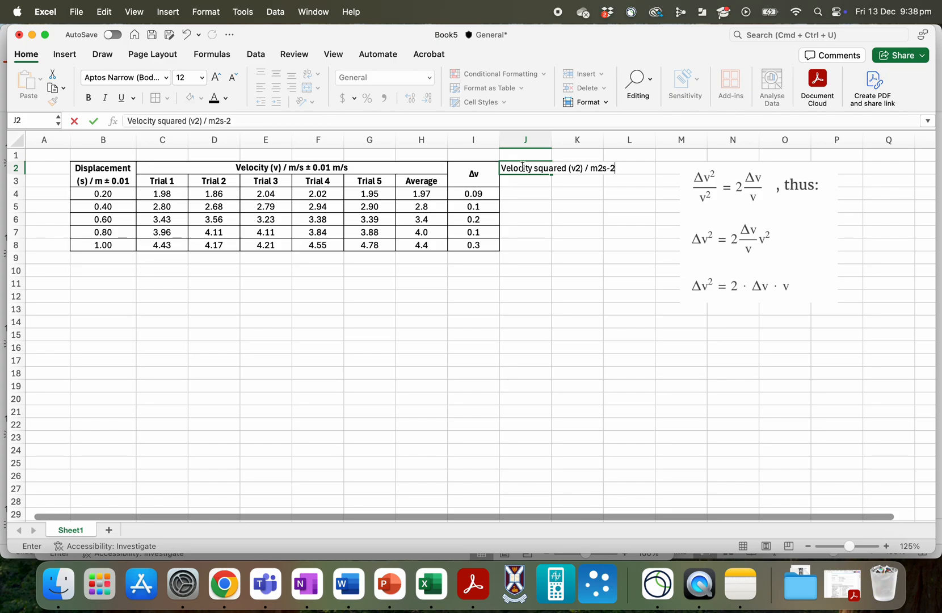
{"action": "left_click", "coordinate": [526, 180]}
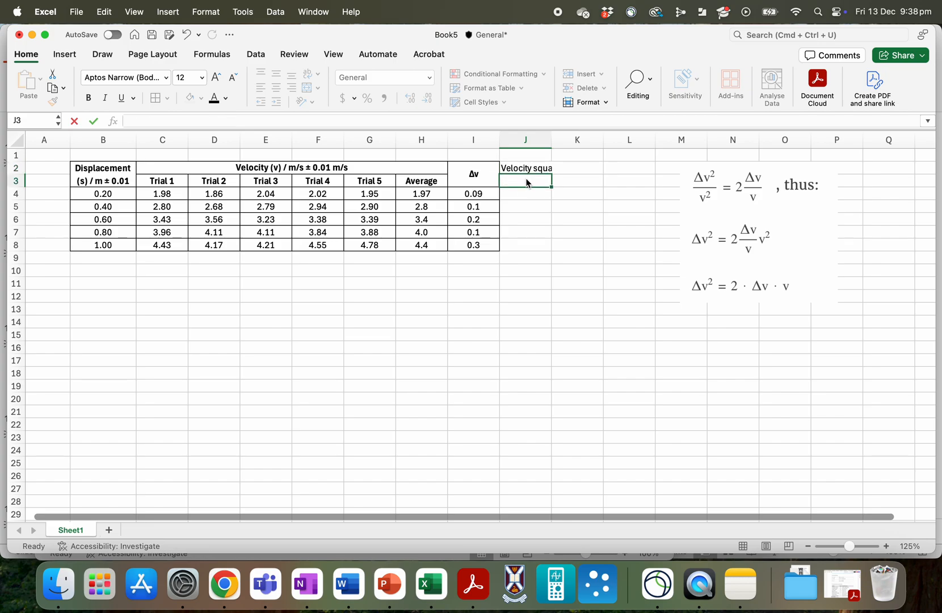
{"action": "left_click", "coordinate": [524, 170]}
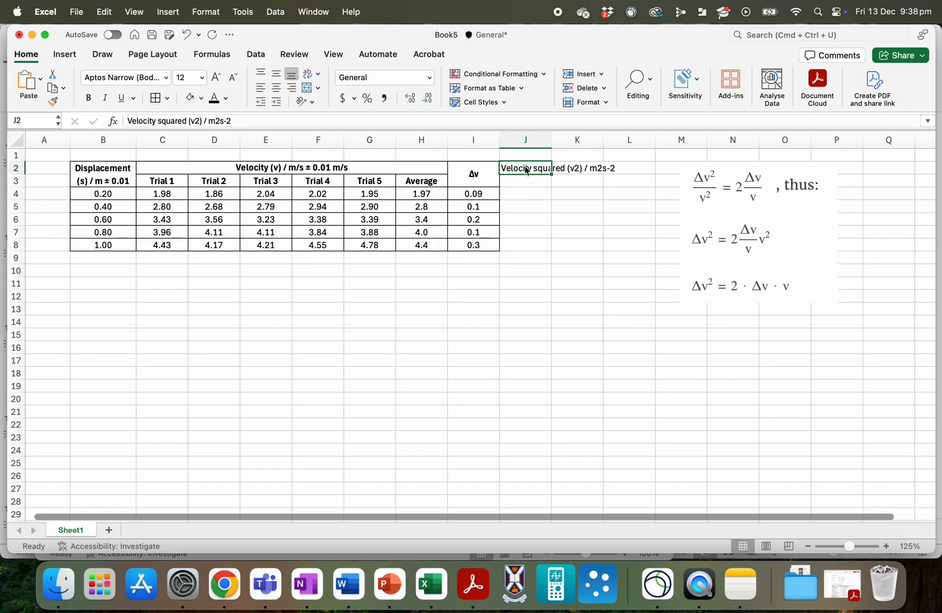
Format column J as Number with 2 decimal places.
{"action": "left_click", "coordinate": [521, 137]}
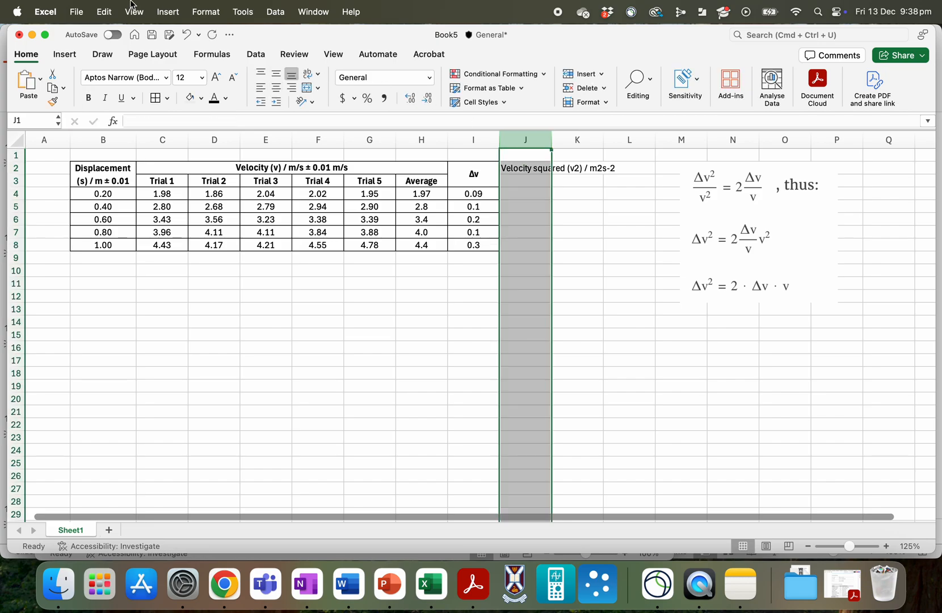
{"action": "left_click", "coordinate": [204, 13]}
{"action": "left_click", "coordinate": [208, 36]}
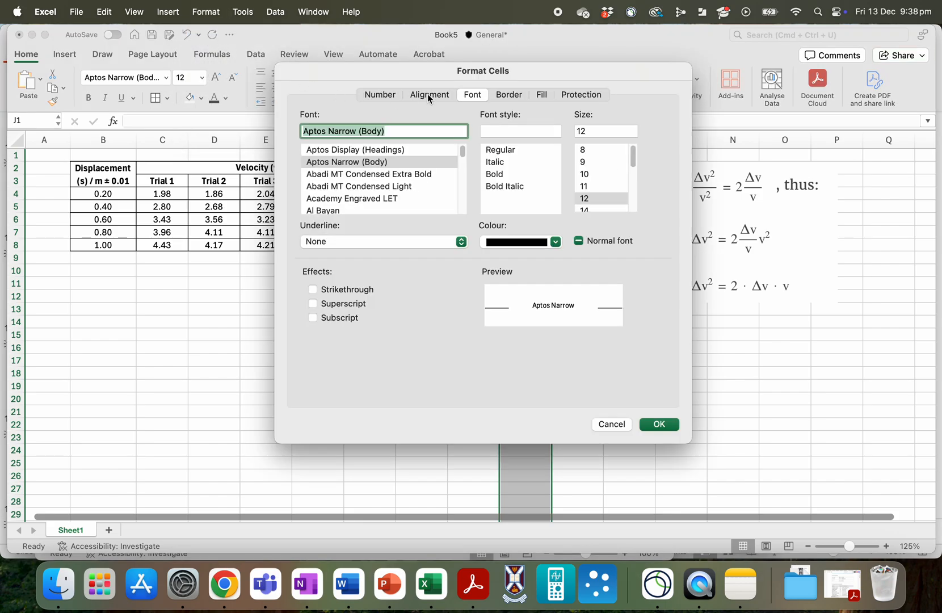
{"action": "left_click", "coordinate": [380, 94]}
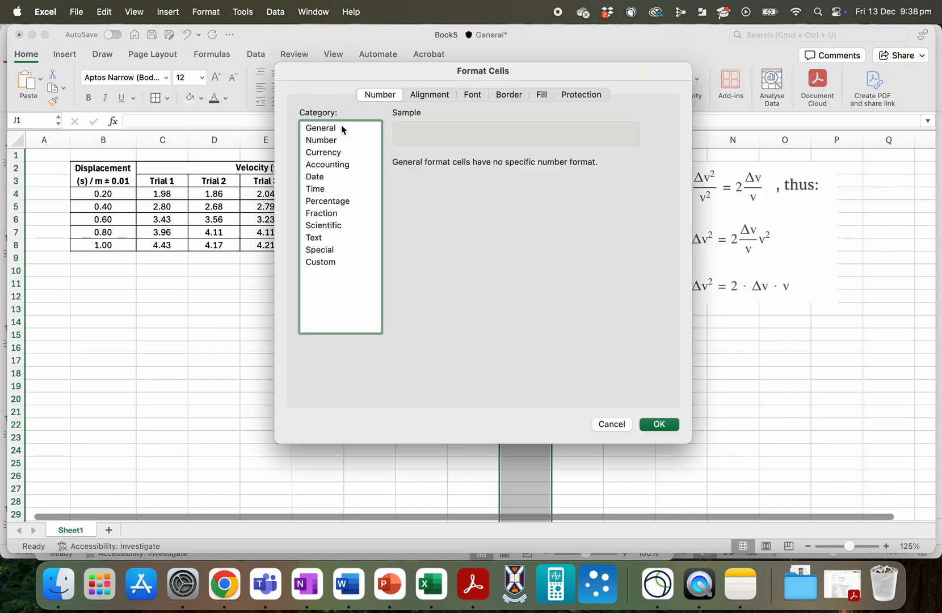
{"action": "left_click", "coordinate": [331, 141]}
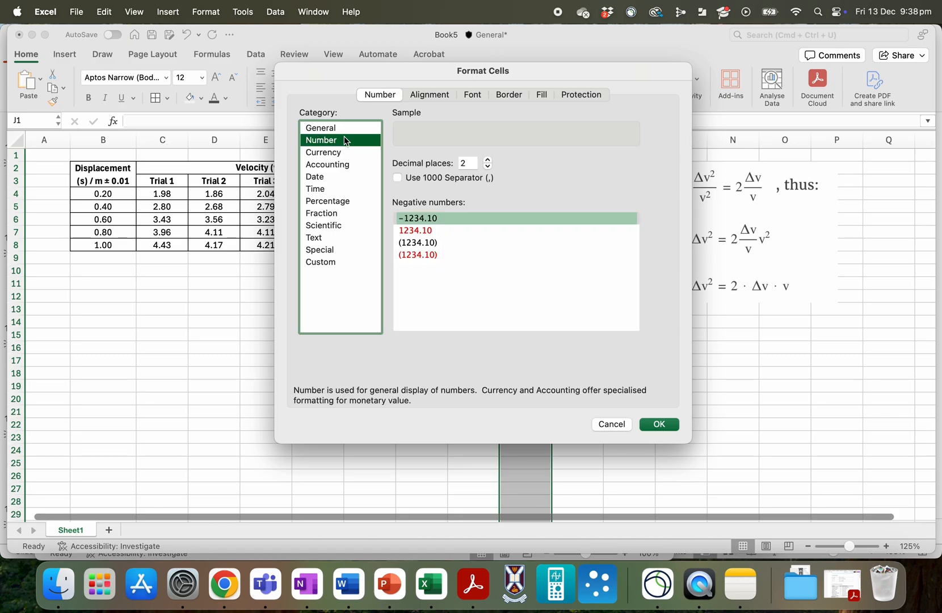
{"action": "left_click", "coordinate": [660, 425]}
Make the 2 in "(v2)" superscript in the heading of cell J2.
{"action": "left_click", "coordinate": [523, 169]}
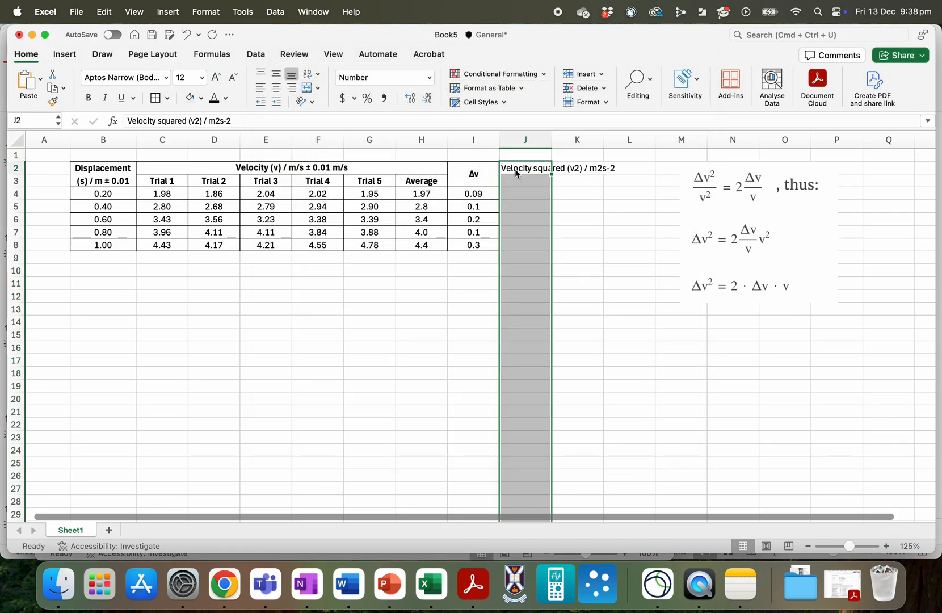
{"action": "left_click", "coordinate": [199, 121]}
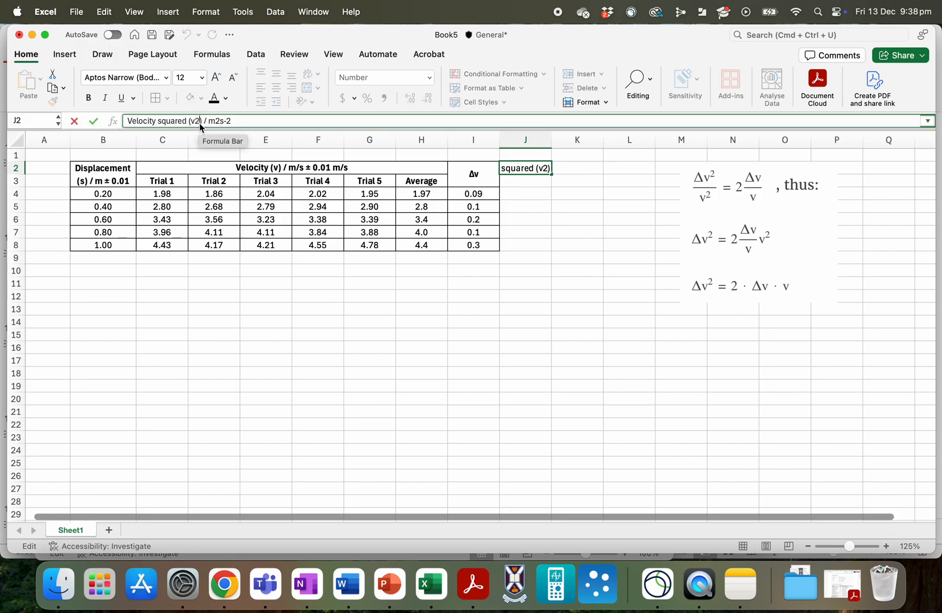
{"action": "key", "text": "shift+Left"}
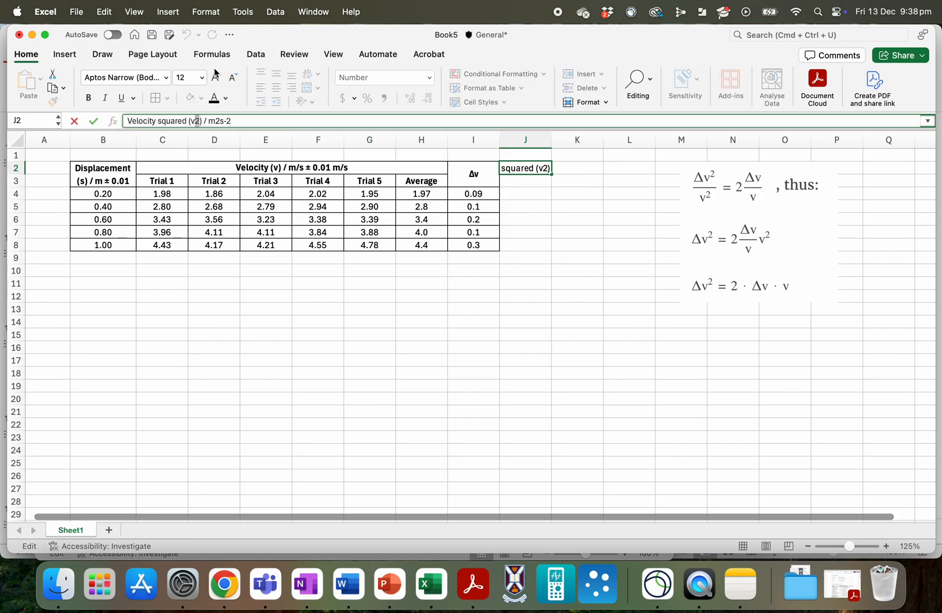
{"action": "left_click", "coordinate": [205, 11]}
{"action": "left_click", "coordinate": [208, 40]}
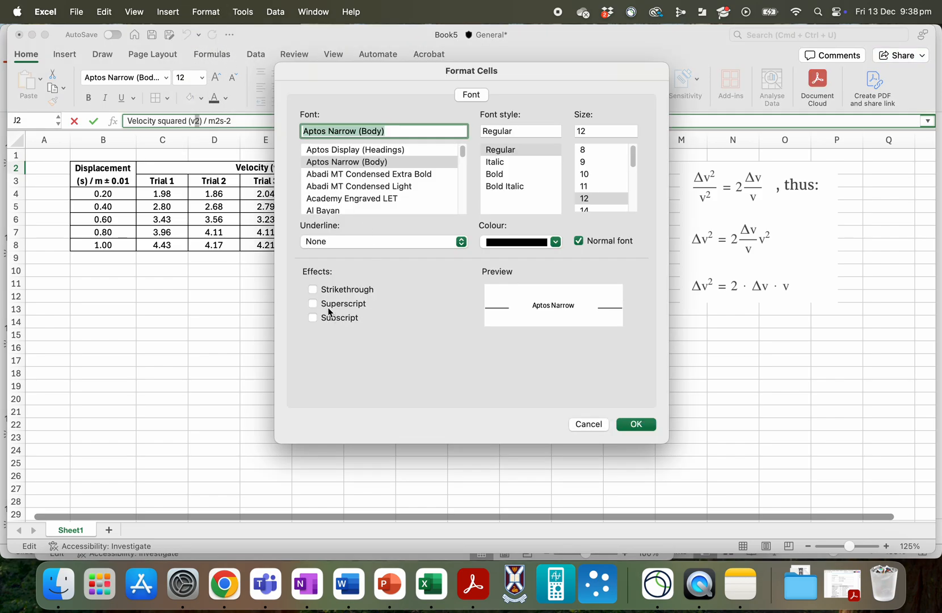
{"action": "left_click", "coordinate": [313, 303]}
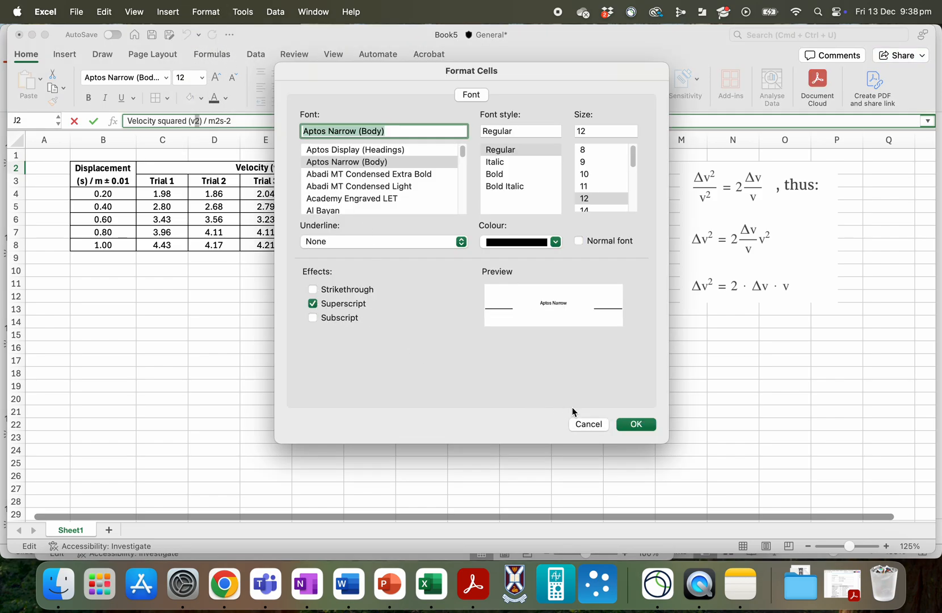
{"action": "left_click", "coordinate": [637, 429]}
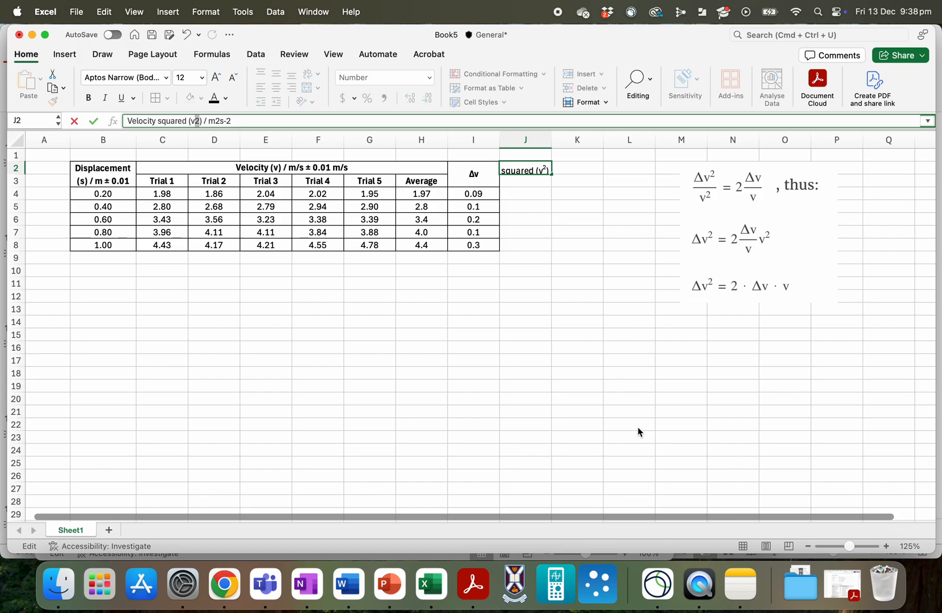
Make the 2 after "m" superscript in the unit of the J2 heading.
{"action": "left_click", "coordinate": [220, 121]}
{"action": "key", "text": "shift+Right"}
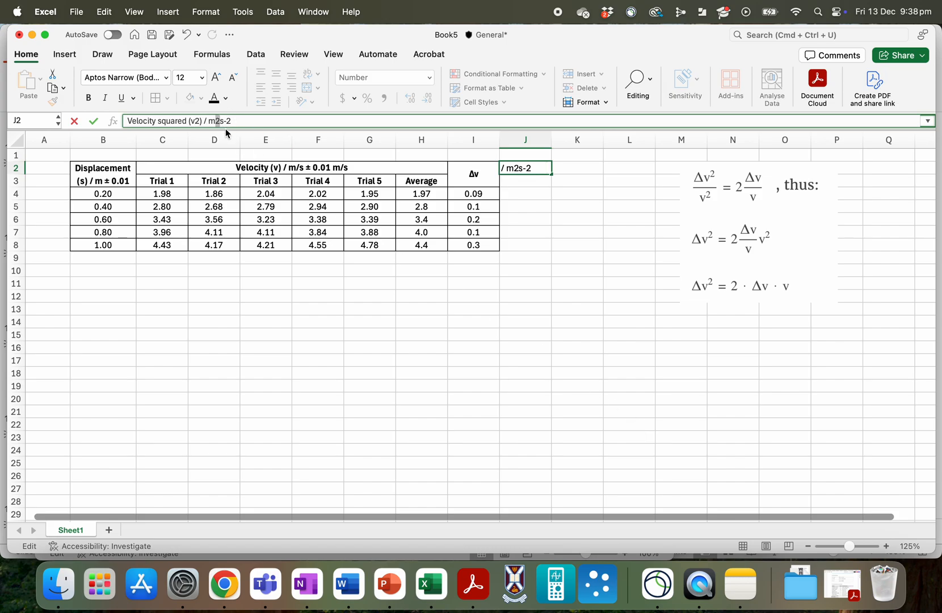
{"action": "left_click", "coordinate": [217, 14]}
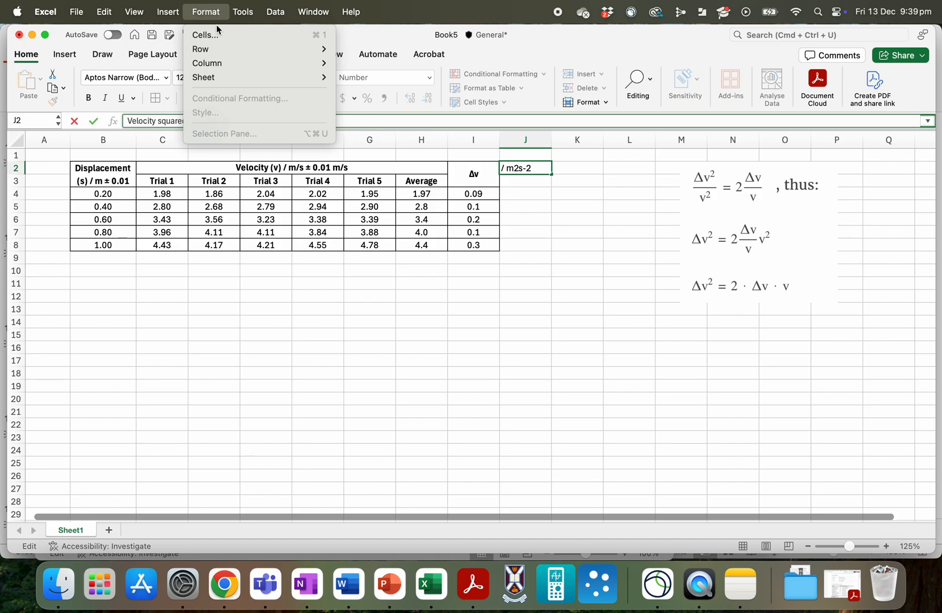
{"action": "left_click", "coordinate": [218, 34]}
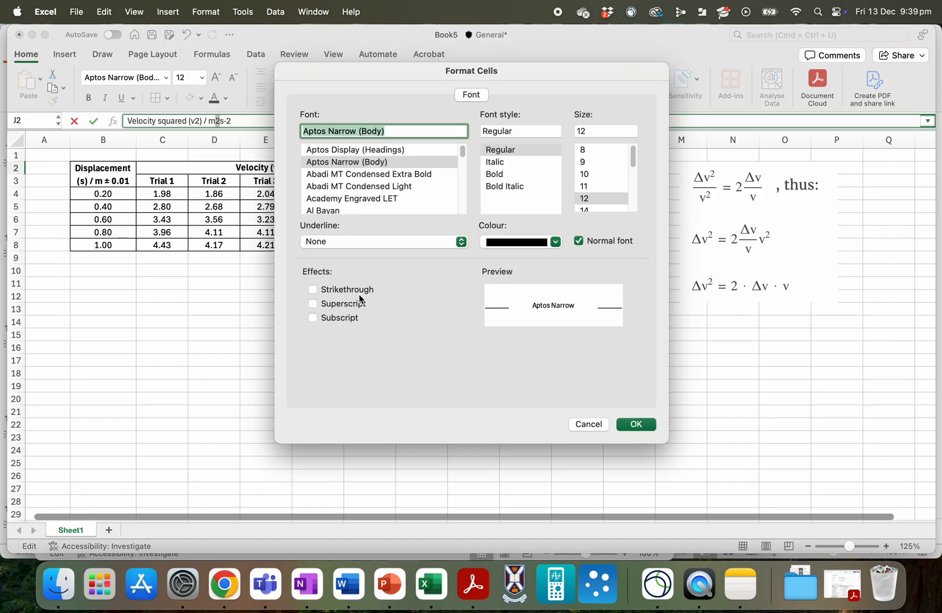
{"action": "left_click", "coordinate": [313, 304]}
{"action": "left_click", "coordinate": [635, 425]}
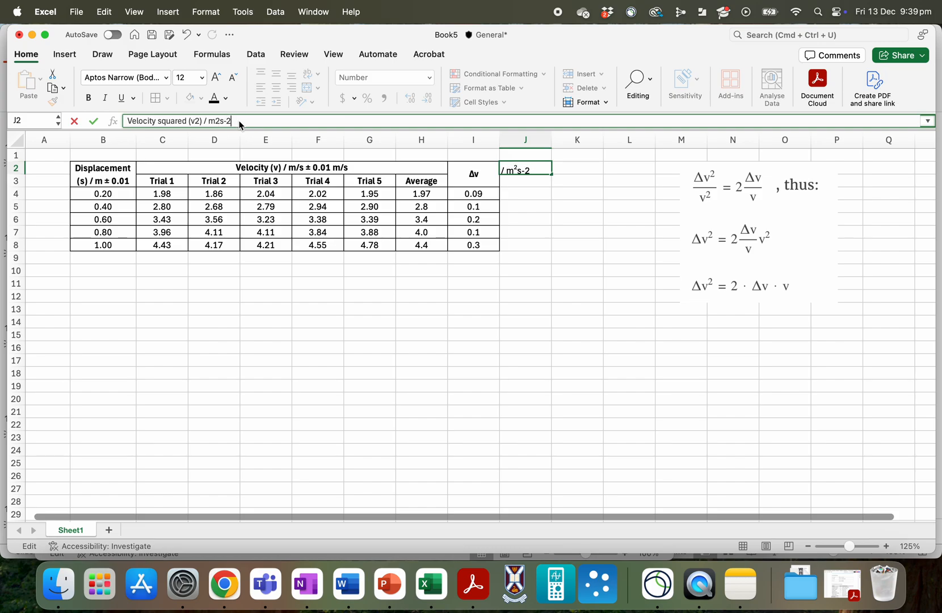
Make the "-2" after "s" superscript in the J2 heading's unit and finish editing the cell.
{"action": "key", "text": "shift+Left"}
{"action": "left_click", "coordinate": [200, 13]}
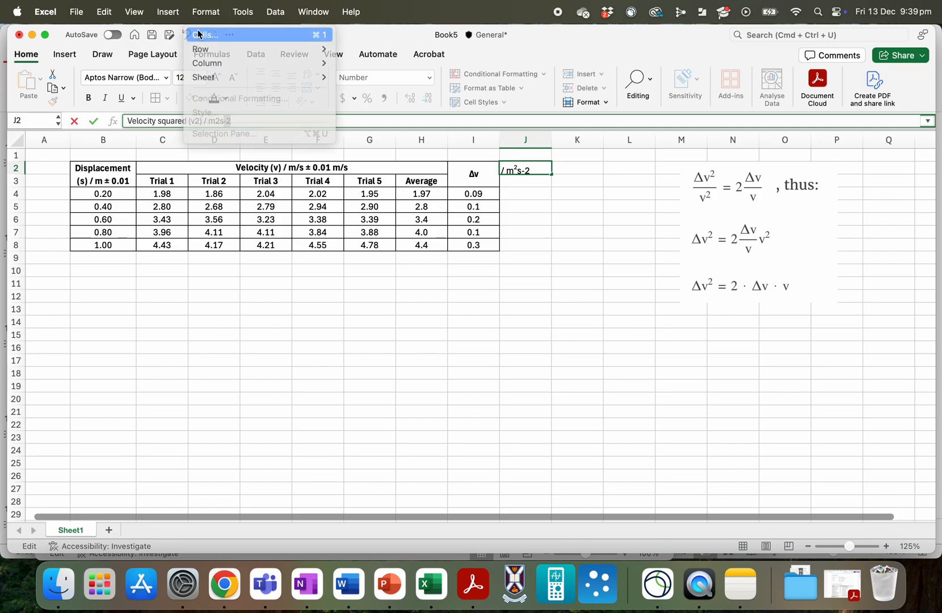
{"action": "left_click", "coordinate": [200, 35]}
{"action": "left_click", "coordinate": [312, 303]}
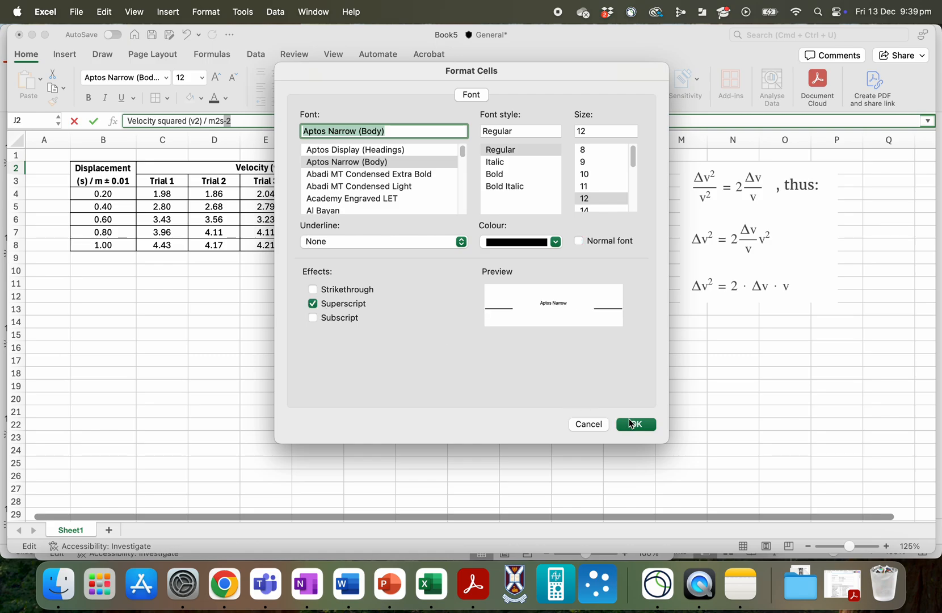
{"action": "left_click", "coordinate": [633, 424]}
{"action": "left_click", "coordinate": [537, 244]}
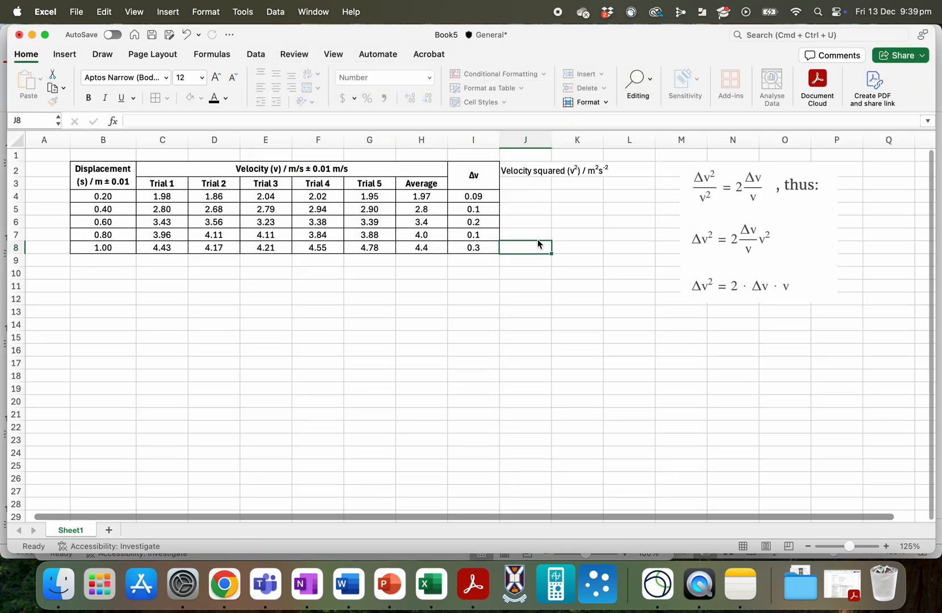
Merge cells J2:J3 and wrap the heading text within the merged cell.
{"action": "left_click", "coordinate": [525, 174]}
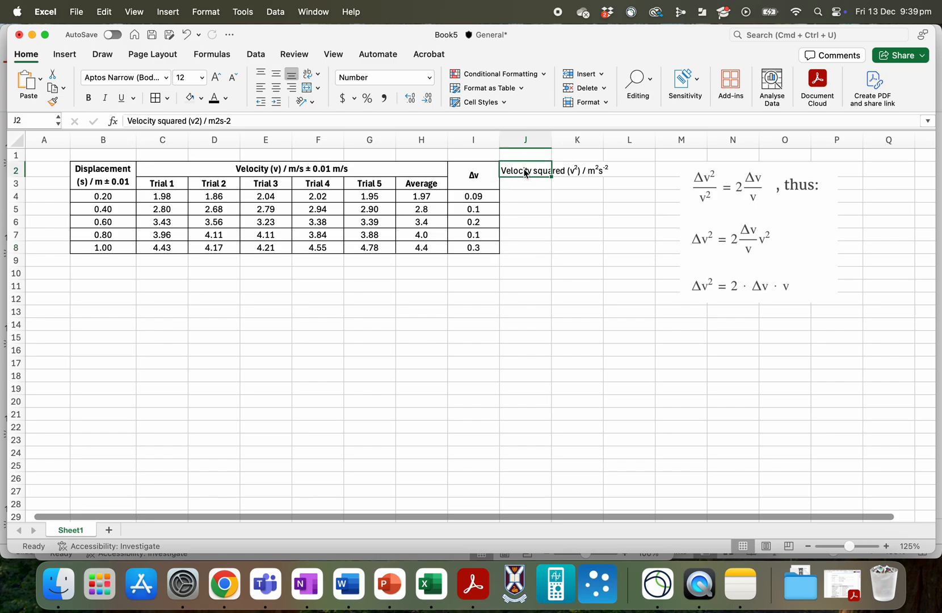
{"action": "left_click_drag", "start_coordinate": [525, 174], "coordinate": [525, 184]}
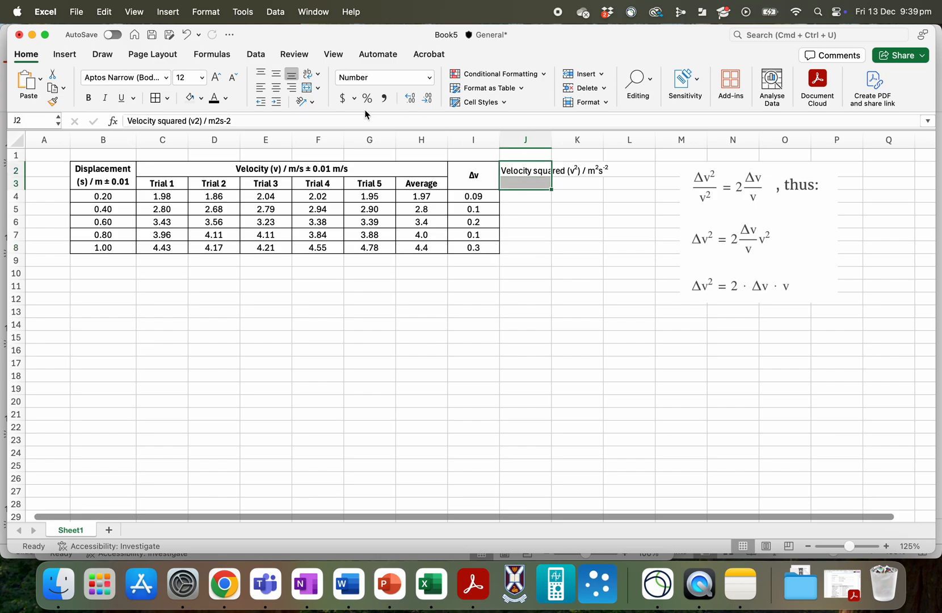
{"action": "left_click", "coordinate": [205, 12]}
{"action": "left_click", "coordinate": [206, 32]}
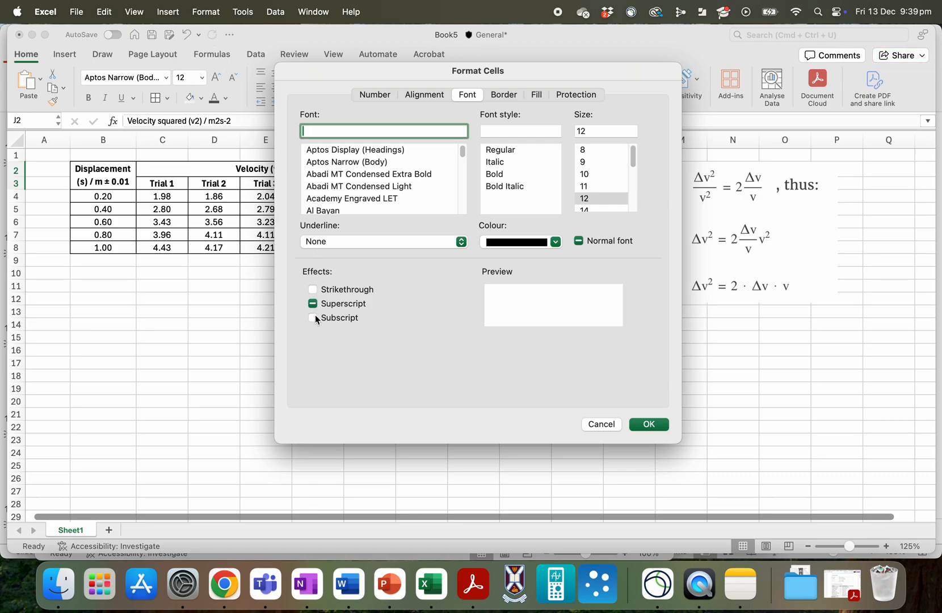
{"action": "left_click", "coordinate": [426, 95]}
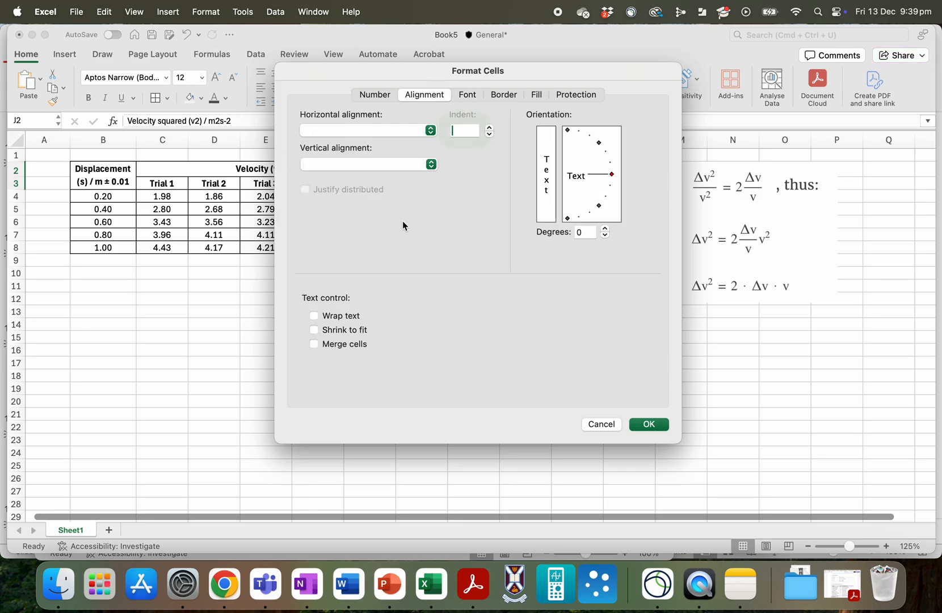
{"action": "left_click", "coordinate": [314, 344]}
{"action": "left_click", "coordinate": [314, 316]}
{"action": "left_click", "coordinate": [648, 424]}
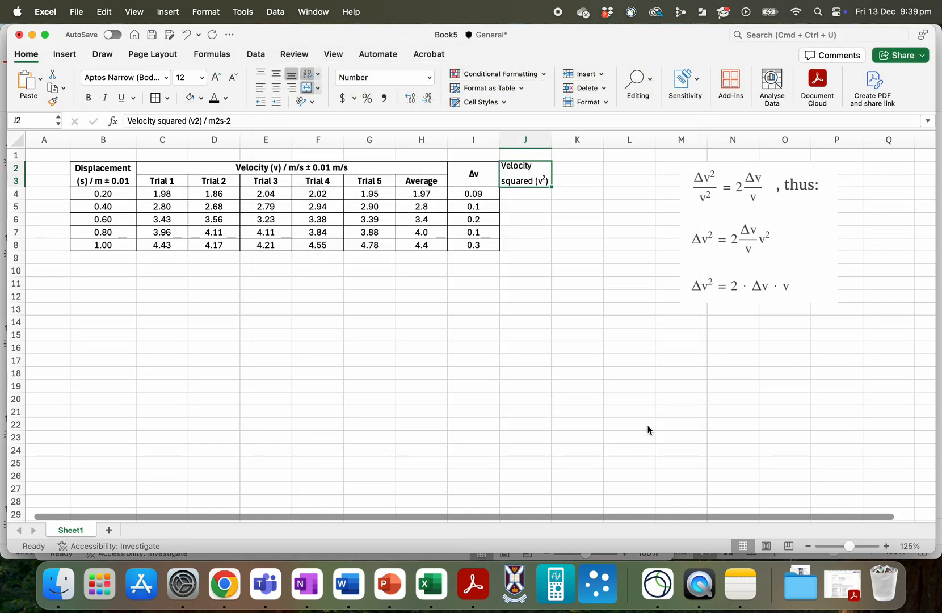
Centre the contents of column J both horizontally and vertically.
{"action": "left_click", "coordinate": [525, 139]}
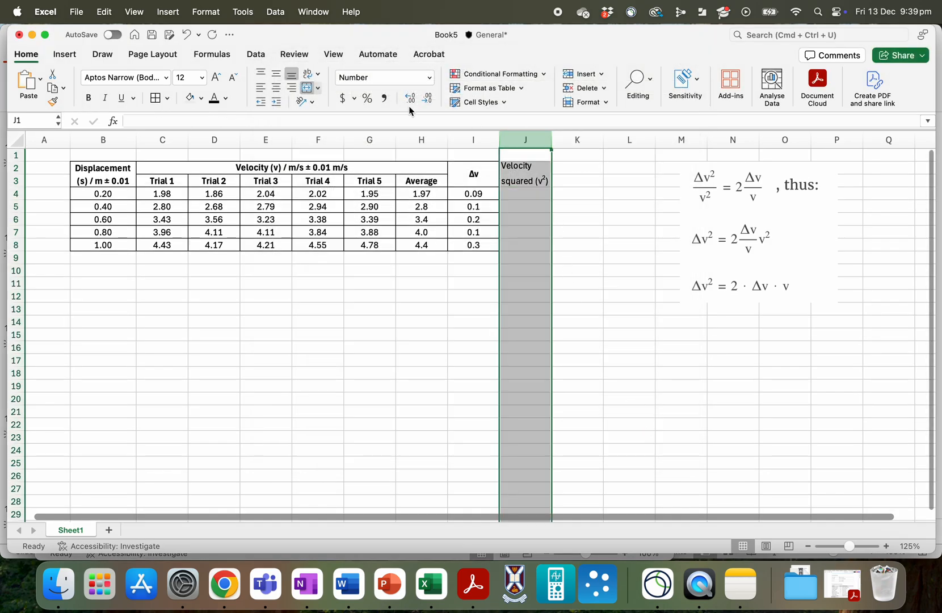
{"action": "left_click", "coordinate": [276, 88]}
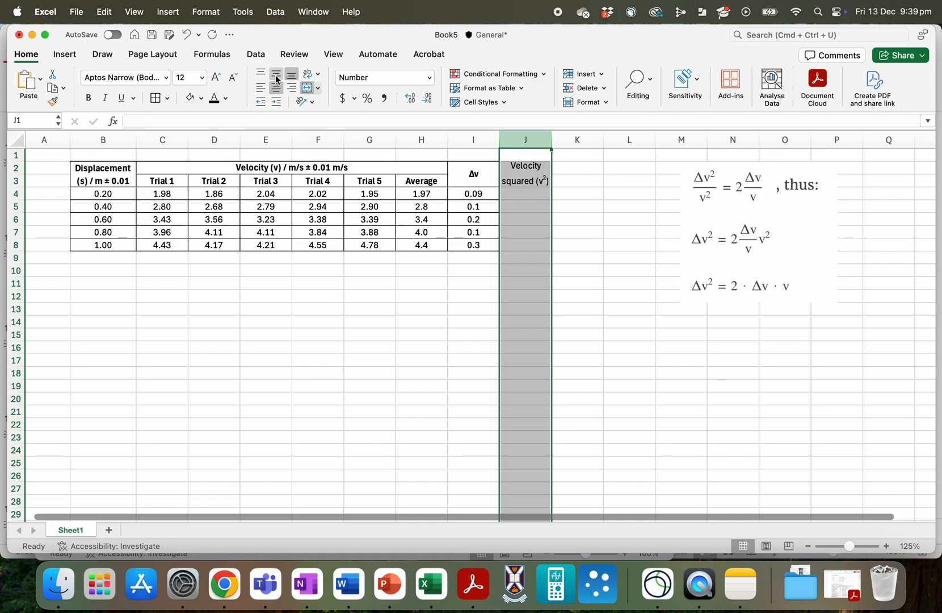
{"action": "left_click", "coordinate": [275, 75]}
{"action": "left_click", "coordinate": [526, 219]}
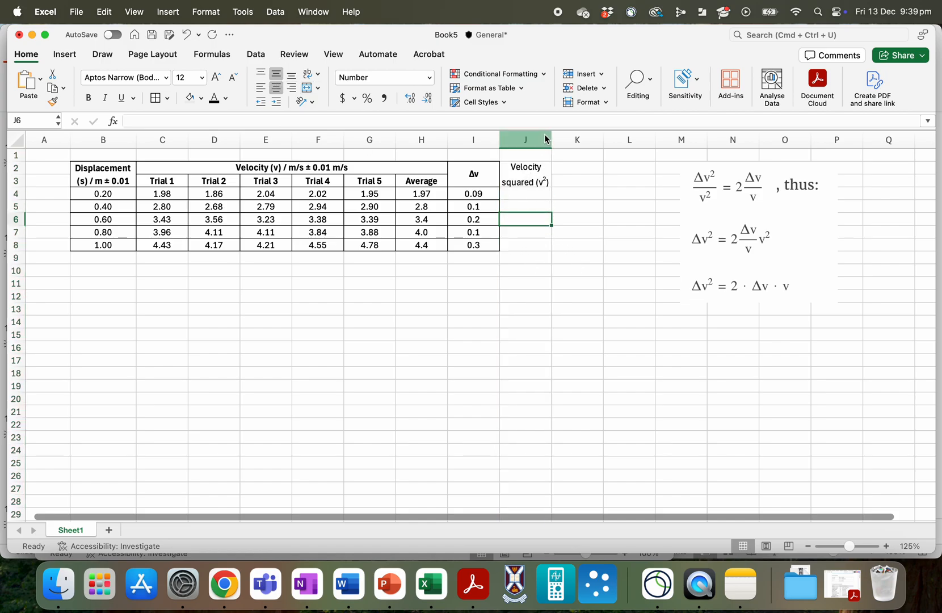
{"action": "left_click", "coordinate": [553, 154]}
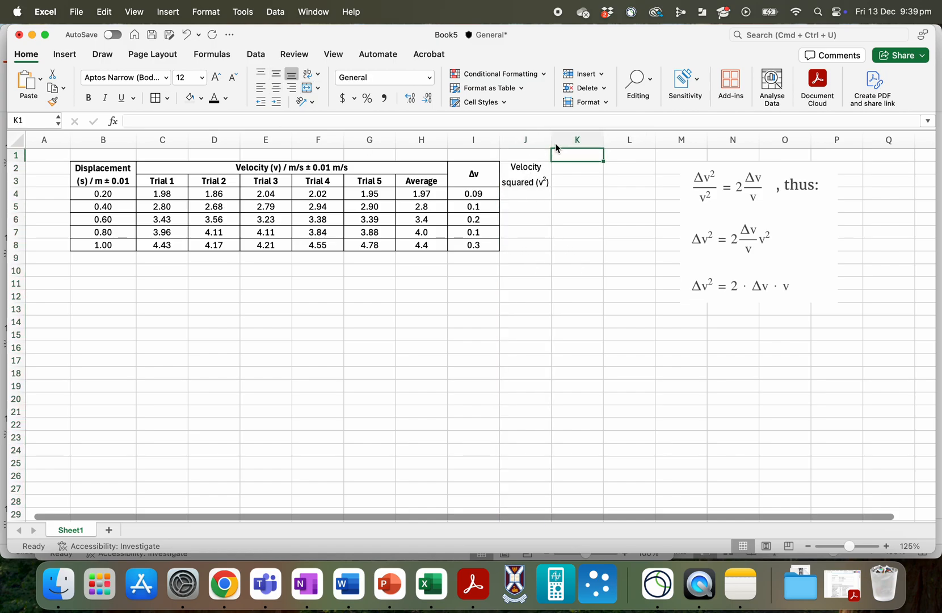
{"action": "left_click", "coordinate": [526, 183]}
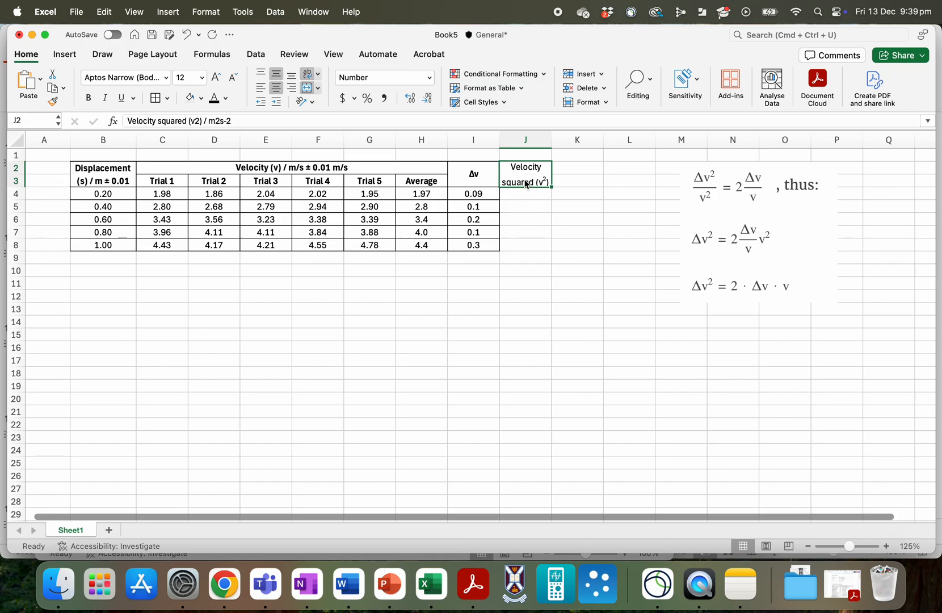
{"action": "left_click", "coordinate": [27, 186]}
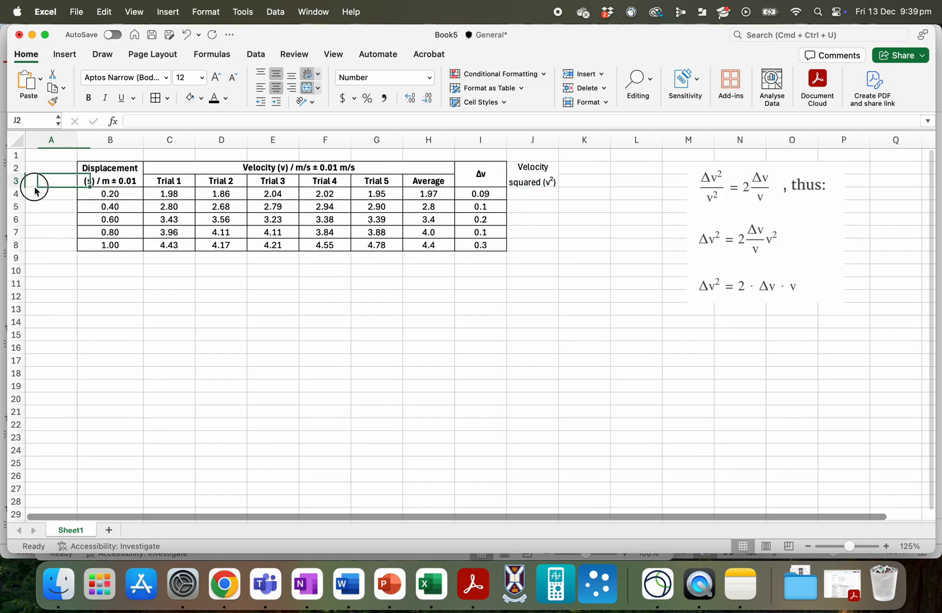
Increase the height of row 3 and widen column J so the whole velocity-squared heading fits in its merged cell.
{"action": "left_click", "coordinate": [20, 189]}
{"action": "left_click", "coordinate": [20, 188]}
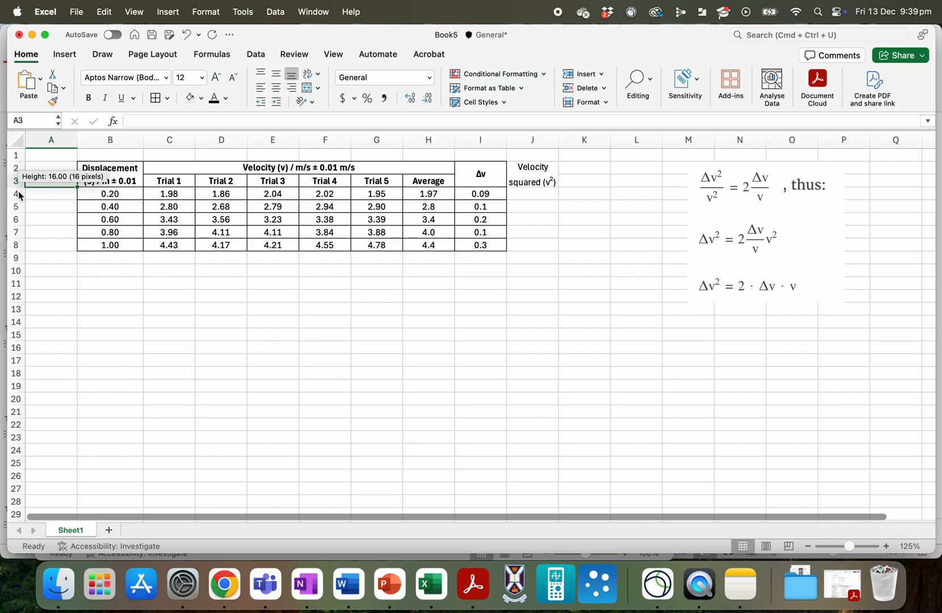
{"action": "left_click", "coordinate": [19, 185]}
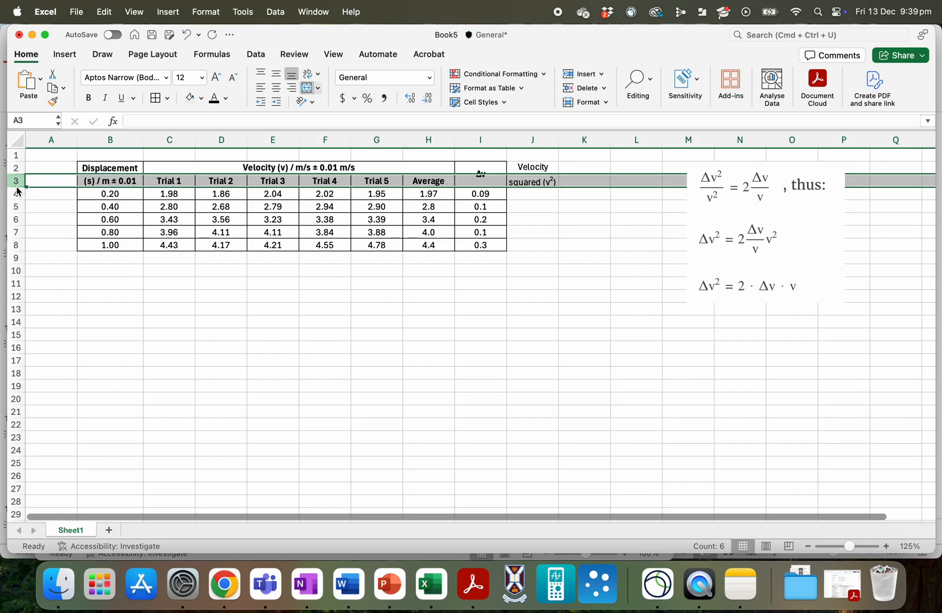
{"action": "left_click_drag", "start_coordinate": [20, 188], "coordinate": [18, 195]}
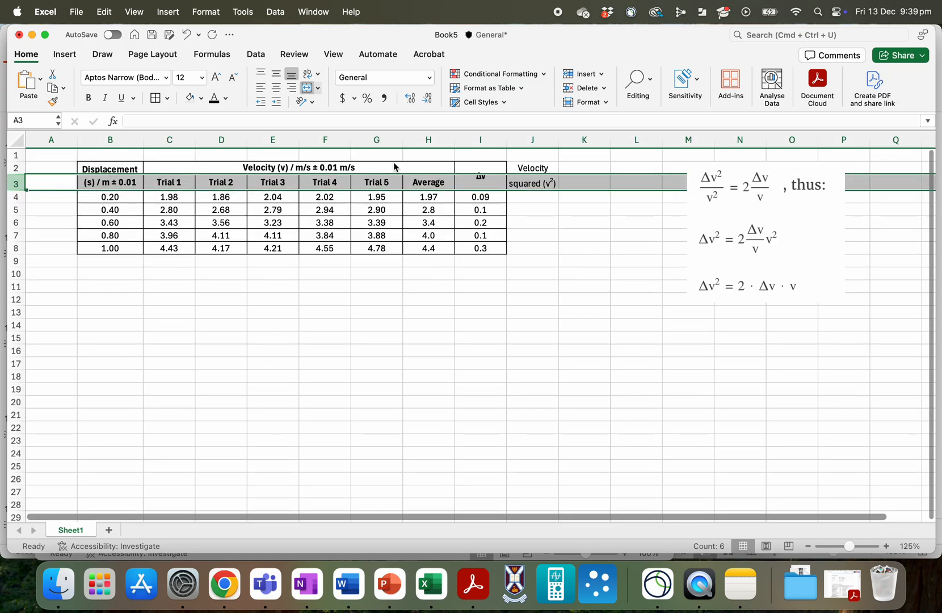
{"action": "left_click", "coordinate": [534, 147]}
{"action": "left_click_drag", "start_coordinate": [557, 139], "coordinate": [577, 143]}
{"action": "left_click", "coordinate": [559, 226]}
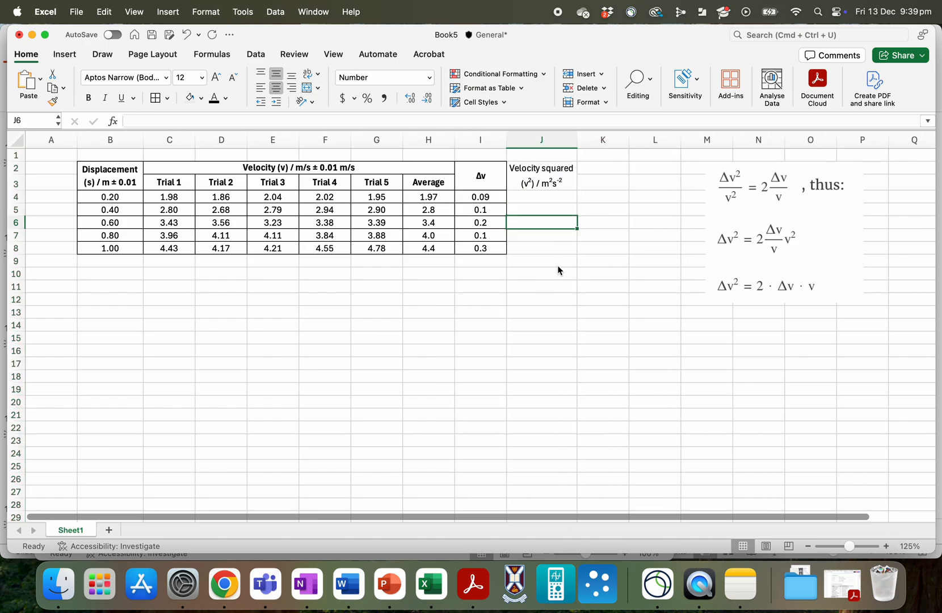
Make the velocity-squared heading in J2 bold.
{"action": "left_click", "coordinate": [542, 187]}
{"action": "left_click", "coordinate": [88, 97]}
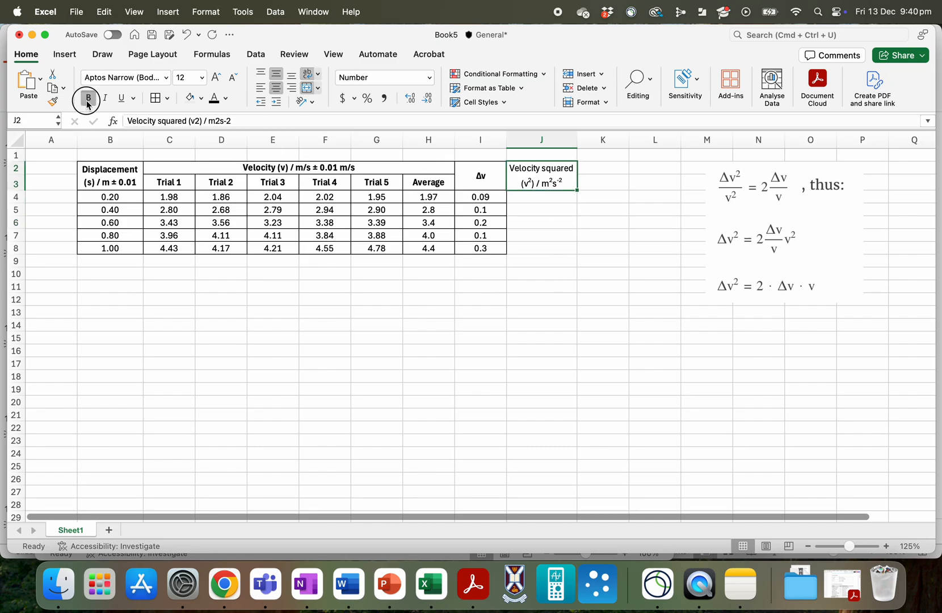
{"action": "left_click", "coordinate": [522, 210]}
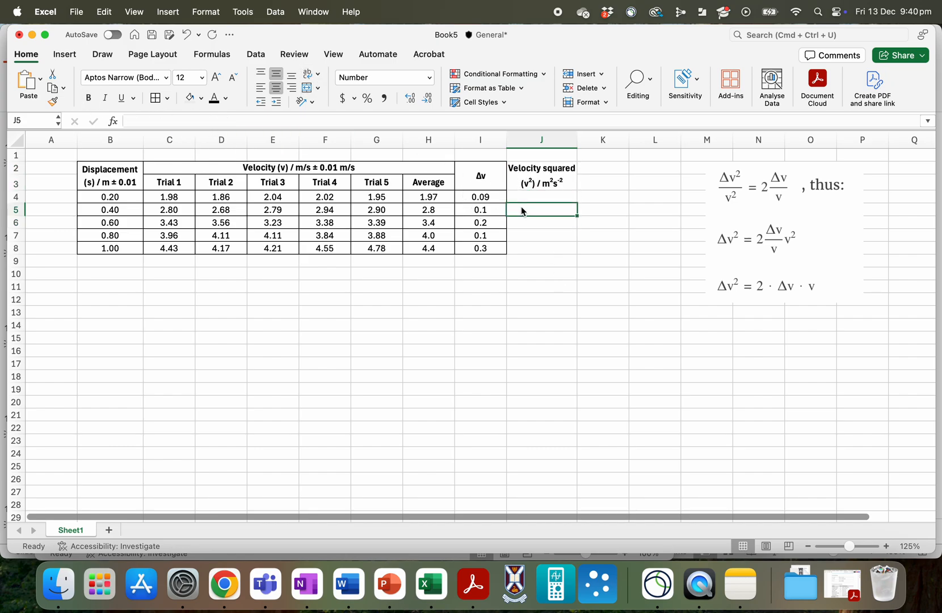
{"action": "left_click", "coordinate": [528, 198]}
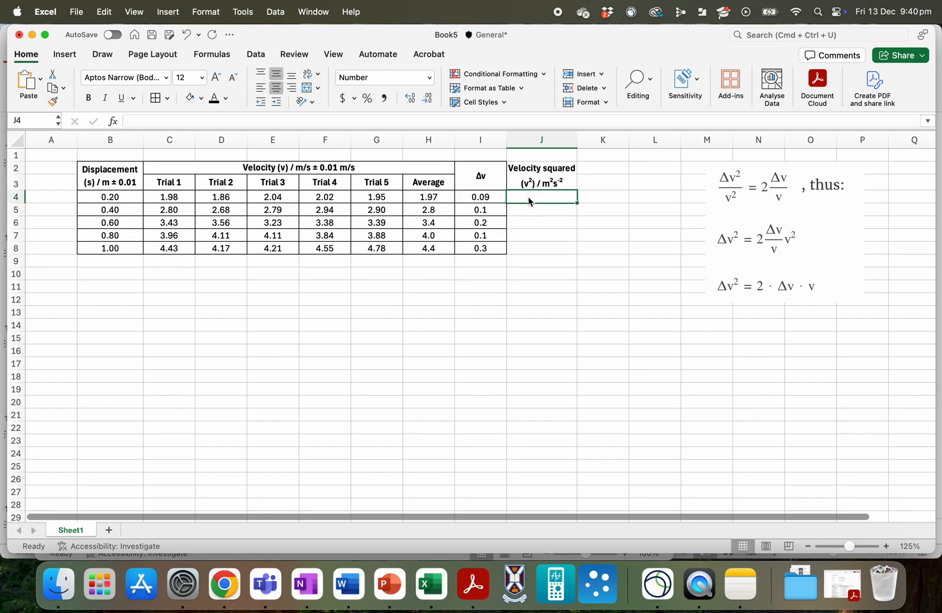
Change the first unit in the C2 velocity heading from m/s to ms-1, keeping the cell in editing.
{"action": "left_click", "coordinate": [304, 168]}
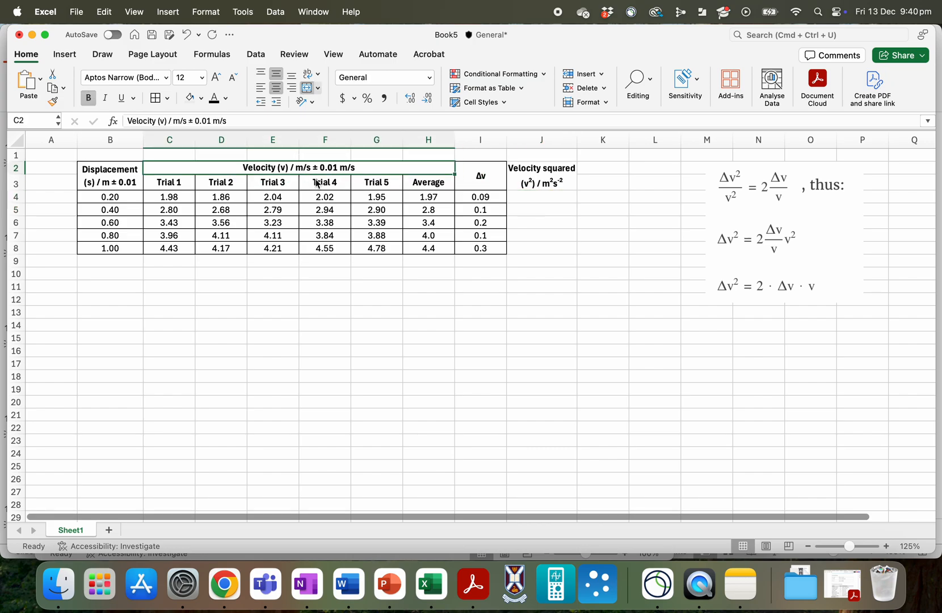
{"action": "left_click", "coordinate": [187, 121]}
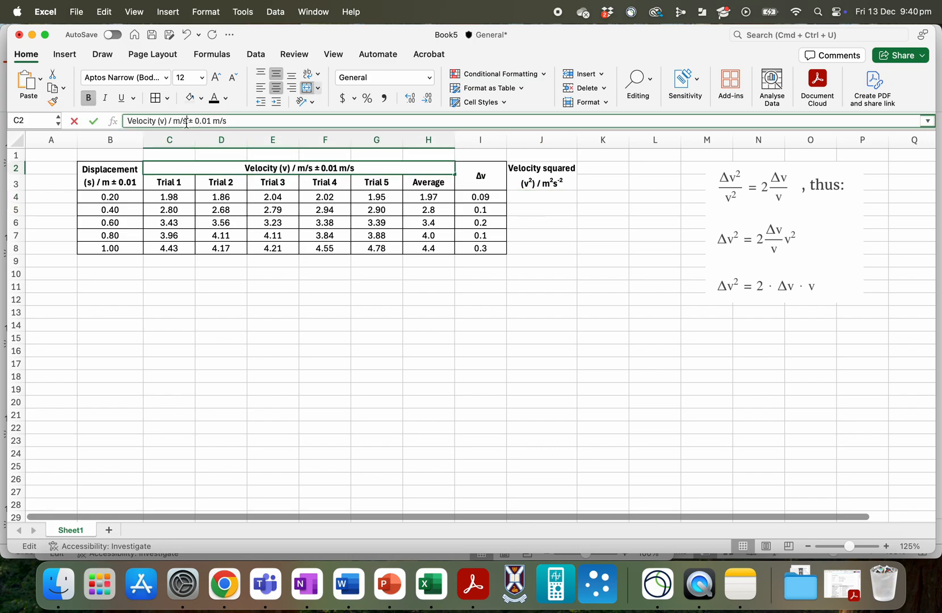
{"action": "key", "text": "BackSpace"}
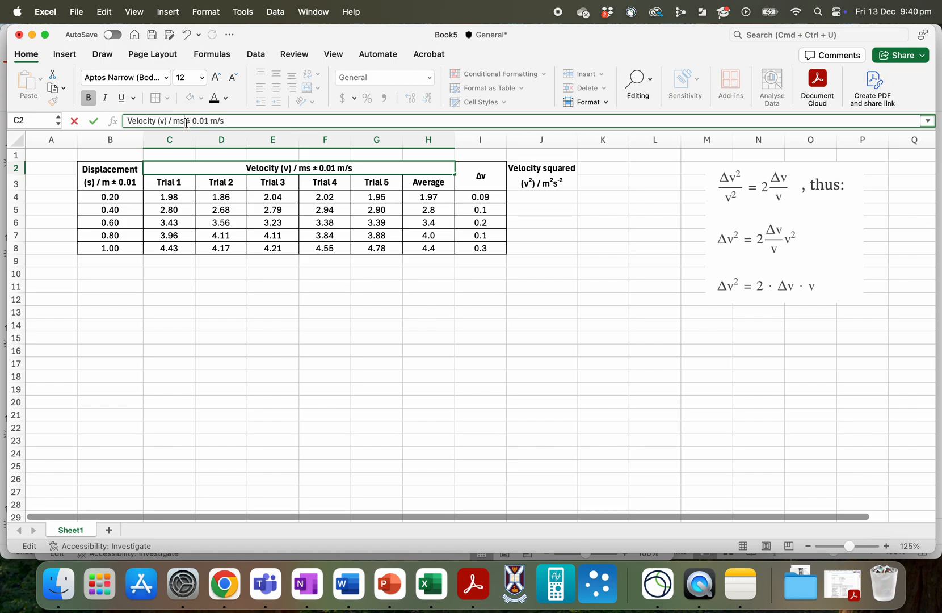
{"action": "type", "text": "-1"}
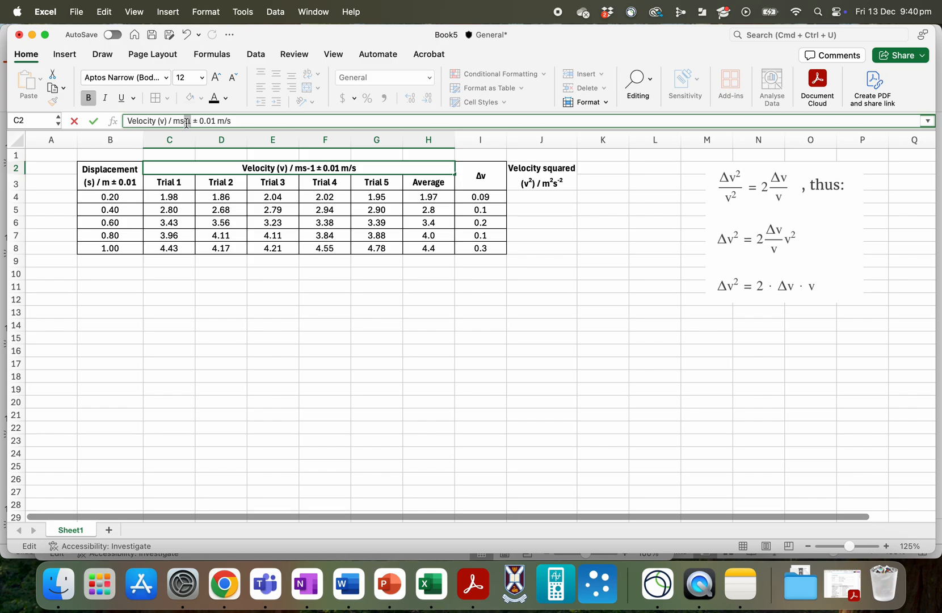
Try to make the "-1" of the first unit in the C2 velocity heading superscript.
{"action": "left_click", "coordinate": [201, 12]}
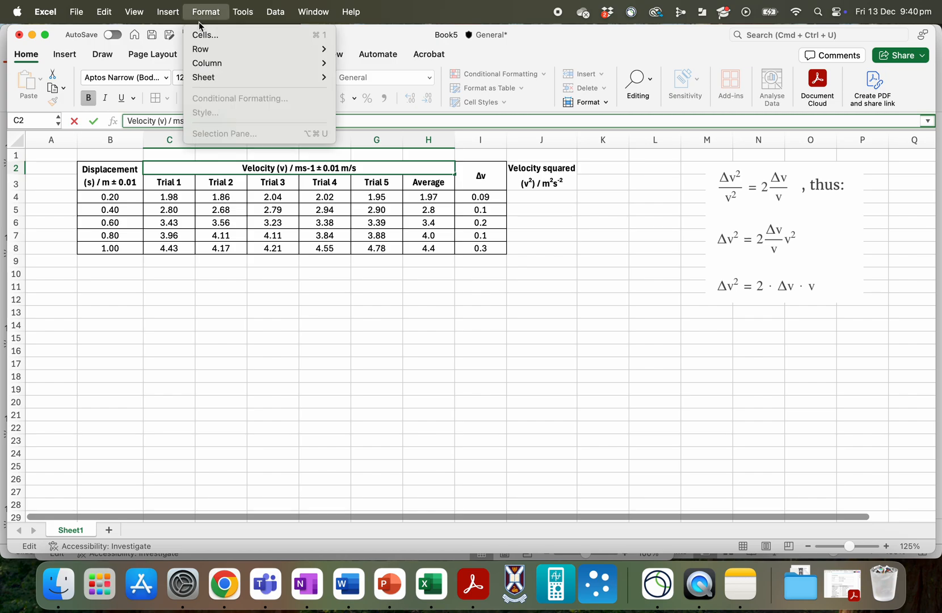
{"action": "left_click", "coordinate": [204, 35]}
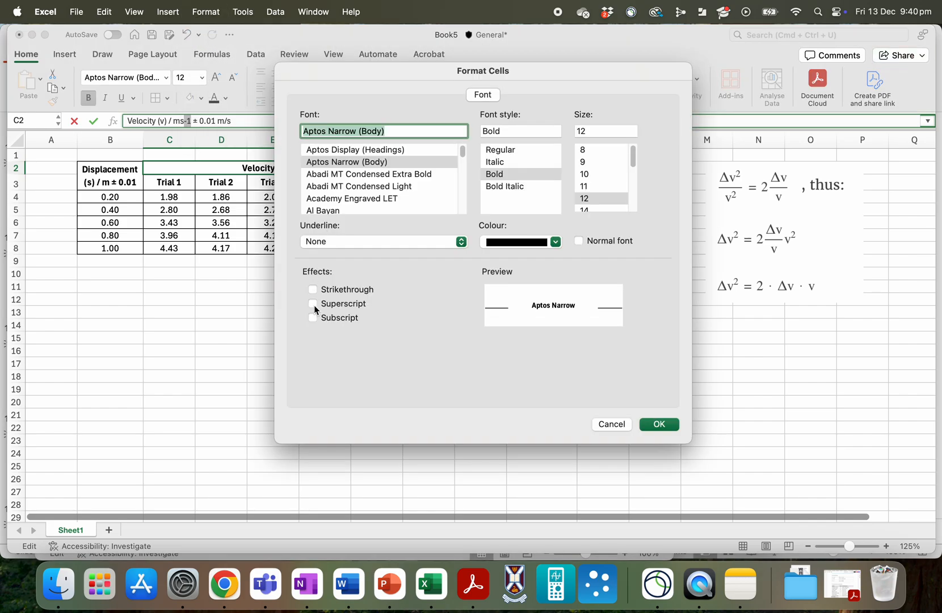
{"action": "left_click", "coordinate": [312, 304]}
{"action": "left_click", "coordinate": [654, 425]}
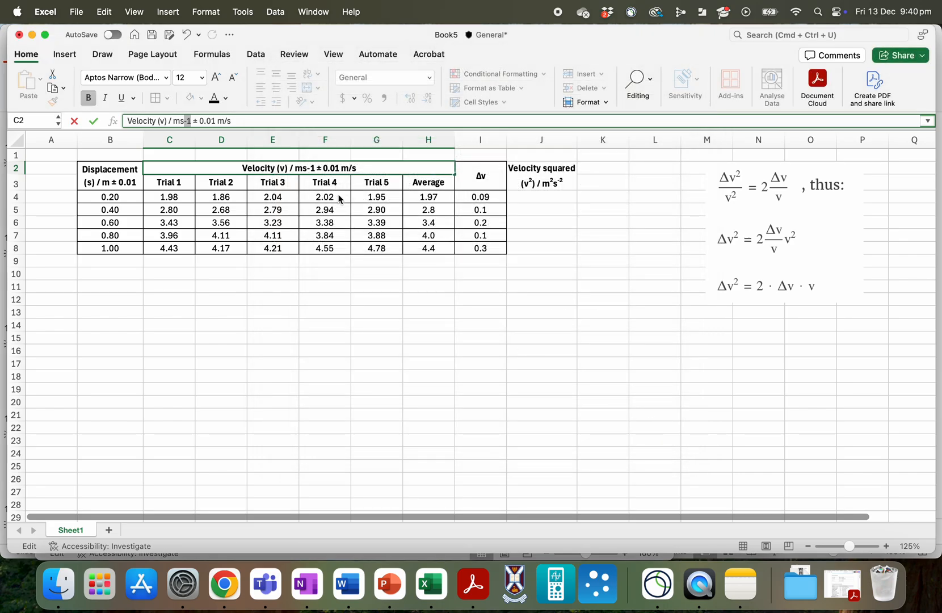
{"action": "left_click", "coordinate": [319, 177]}
{"action": "left_click", "coordinate": [317, 169]}
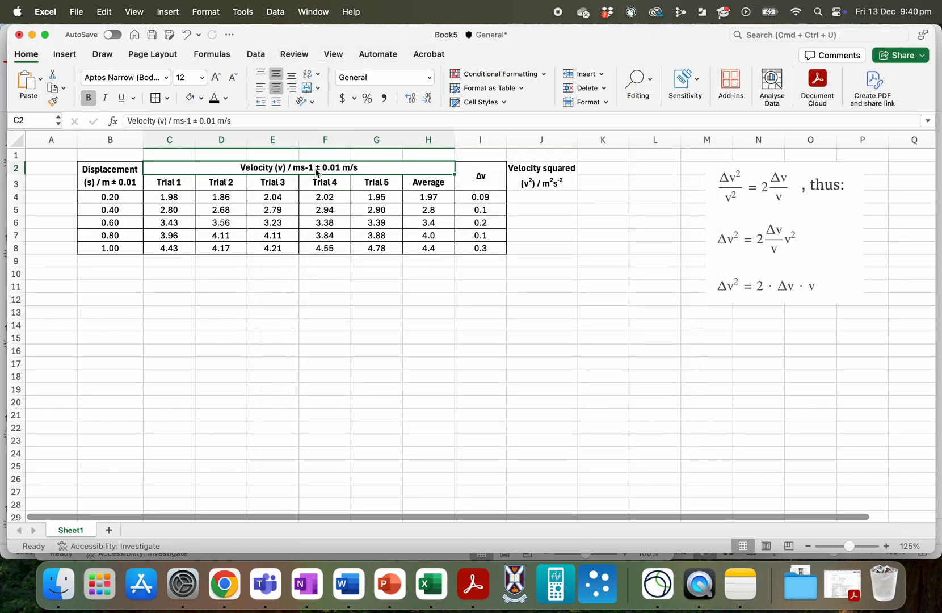
Apply the Number format with 2 decimal places to the merged velocity heading cell C2.
{"action": "left_click", "coordinate": [221, 17]}
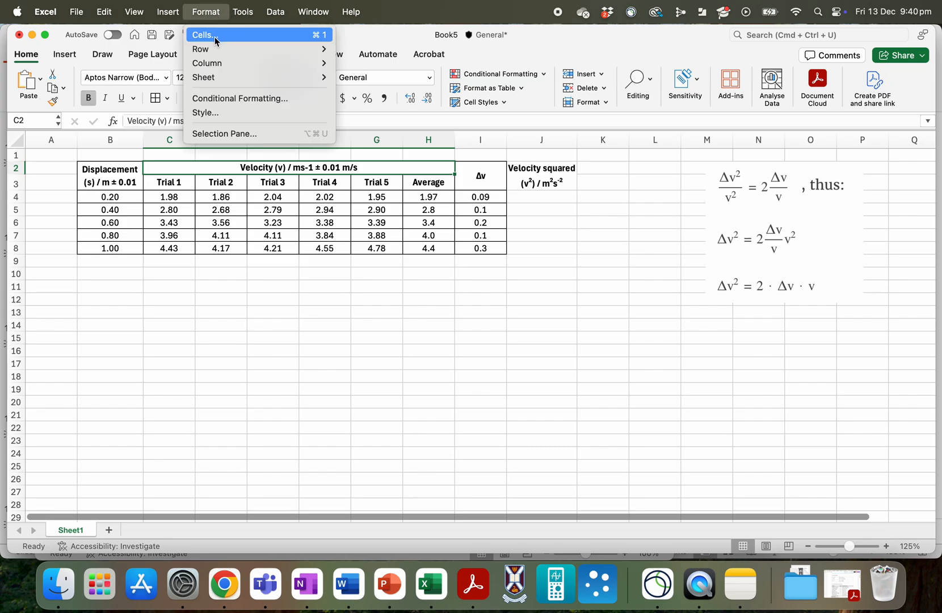
{"action": "left_click", "coordinate": [214, 37]}
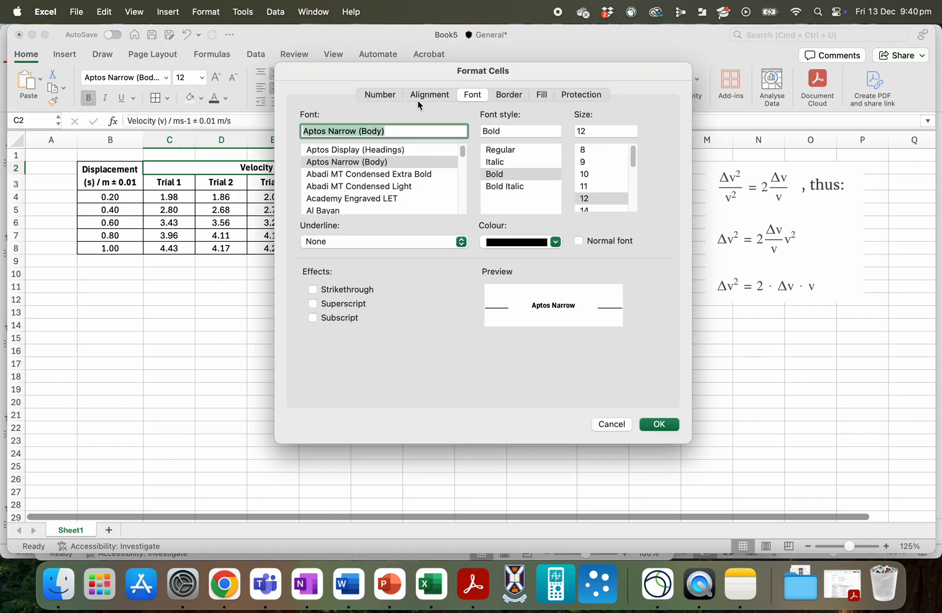
{"action": "left_click", "coordinate": [380, 95]}
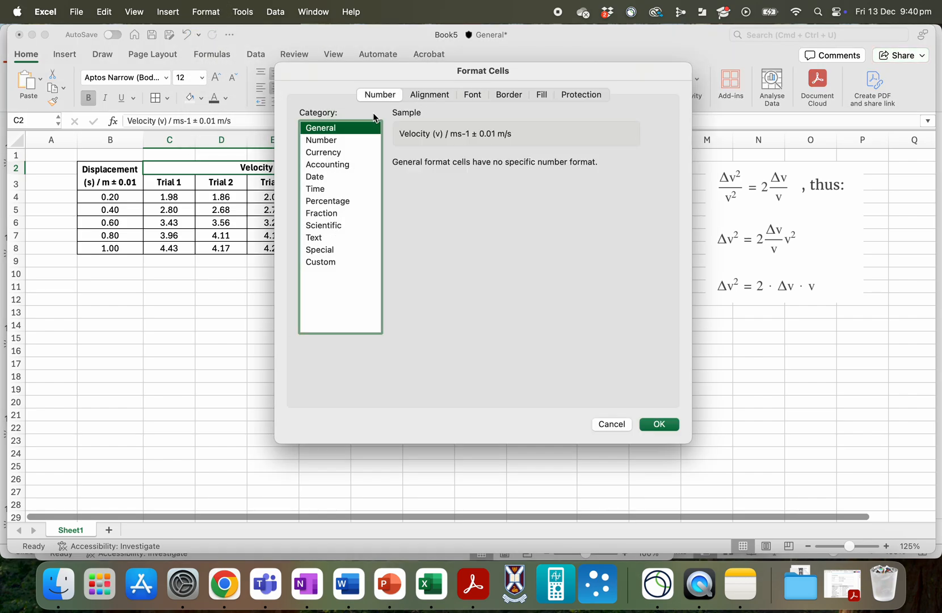
{"action": "left_click", "coordinate": [327, 141]}
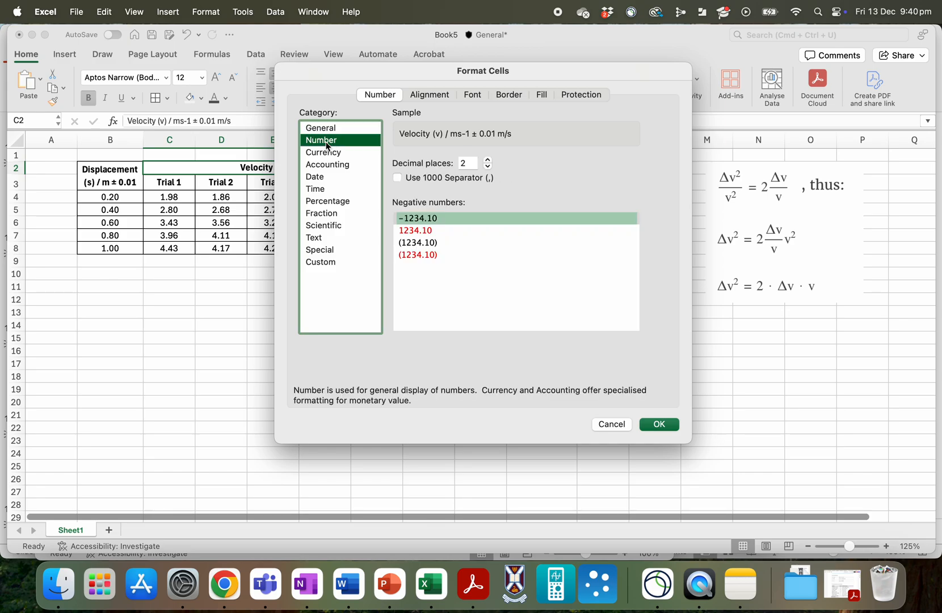
{"action": "left_click", "coordinate": [658, 424]}
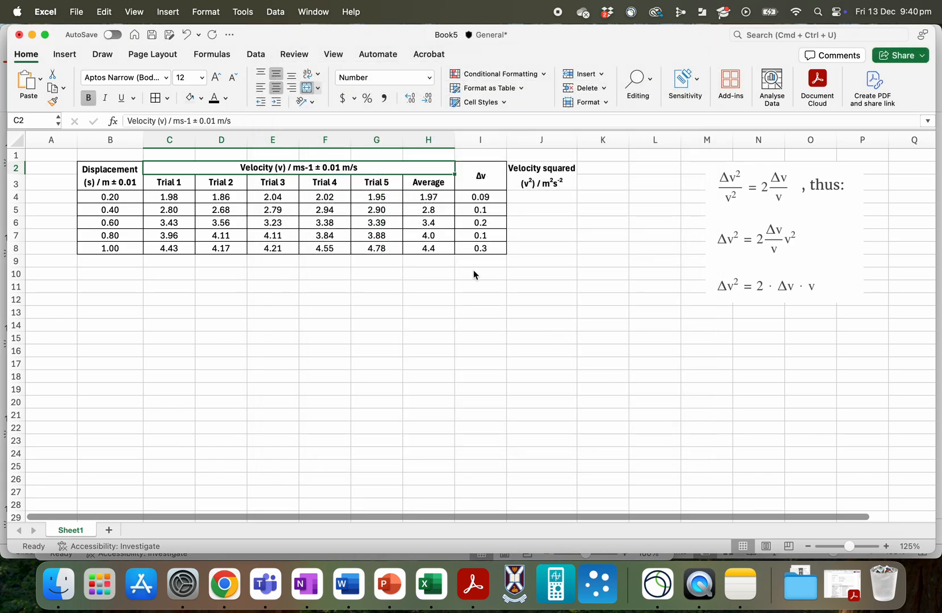
Make the "-1" after the first "ms" in the C2 velocity heading superscript.
{"action": "left_click", "coordinate": [191, 121]}
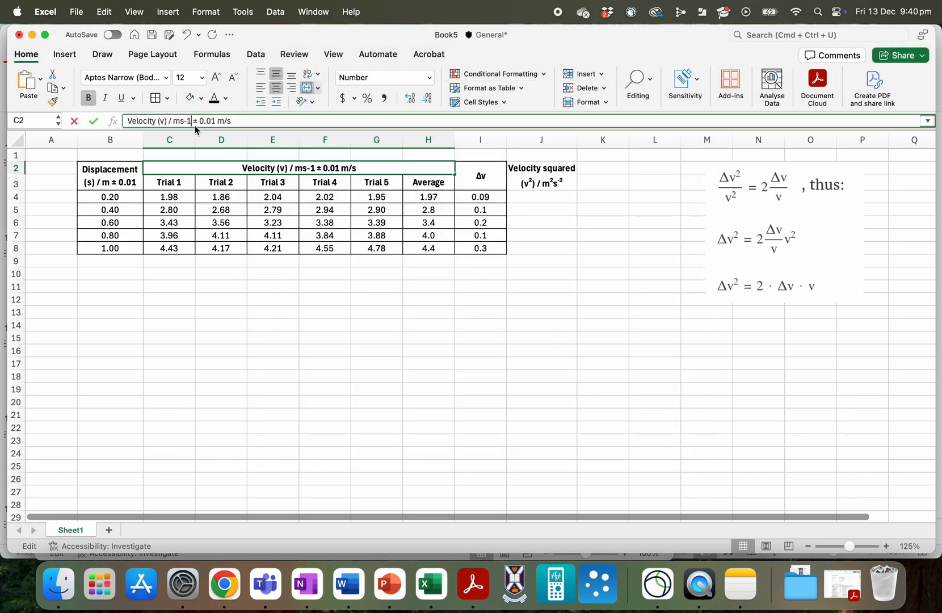
{"action": "key", "text": "shift+Left"}
{"action": "key", "text": "shift+Left"}
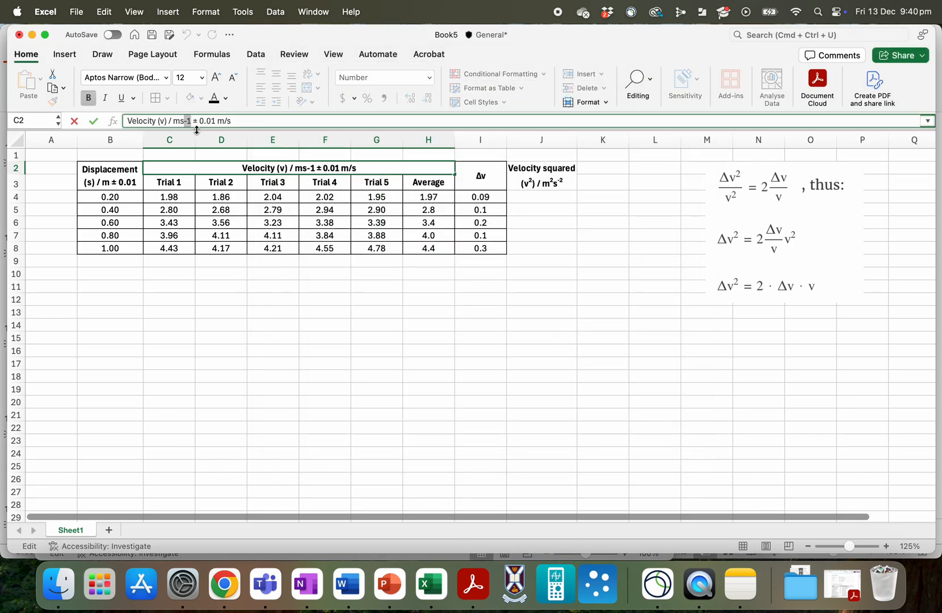
{"action": "left_click", "coordinate": [211, 17]}
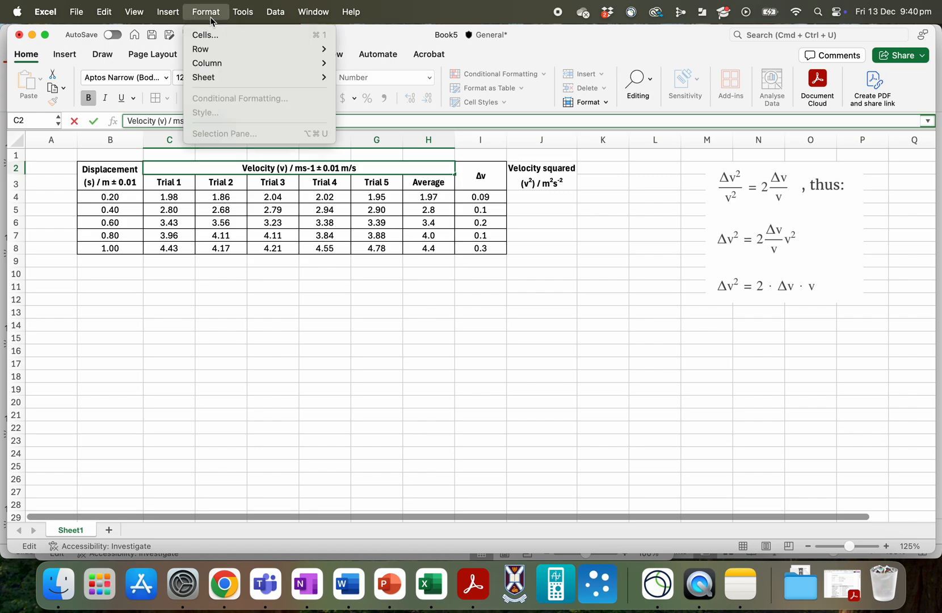
{"action": "left_click", "coordinate": [209, 36]}
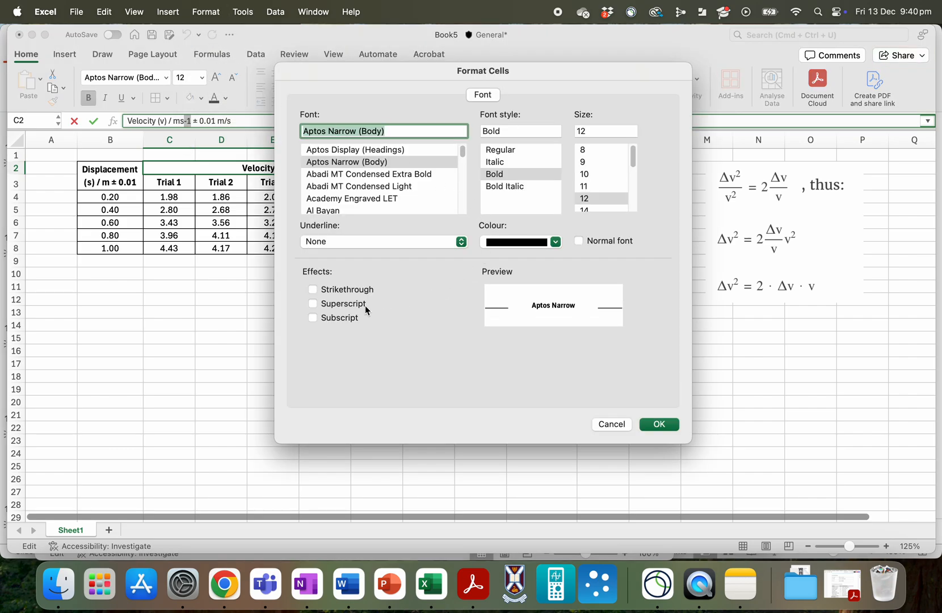
{"action": "left_click", "coordinate": [312, 304]}
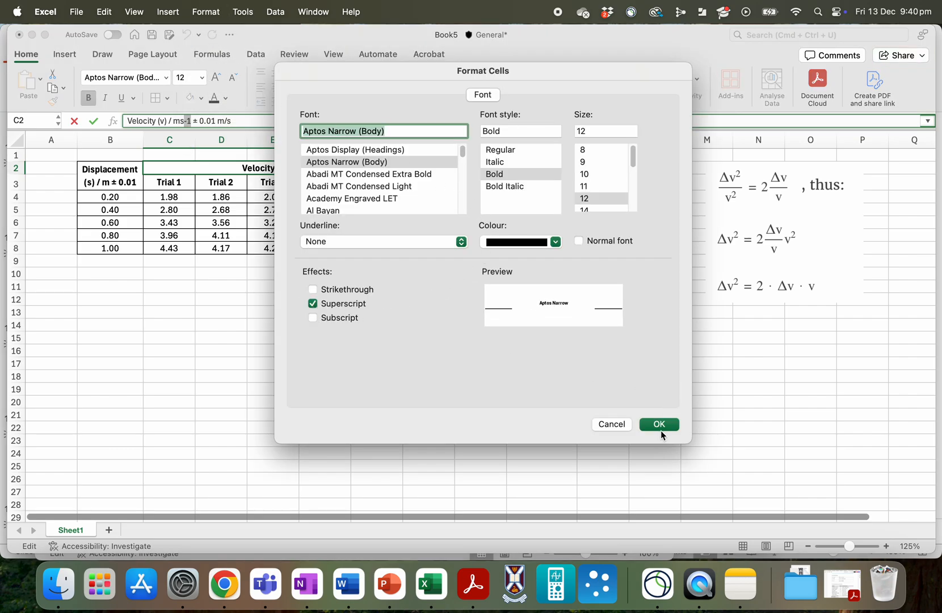
{"action": "left_click", "coordinate": [659, 424]}
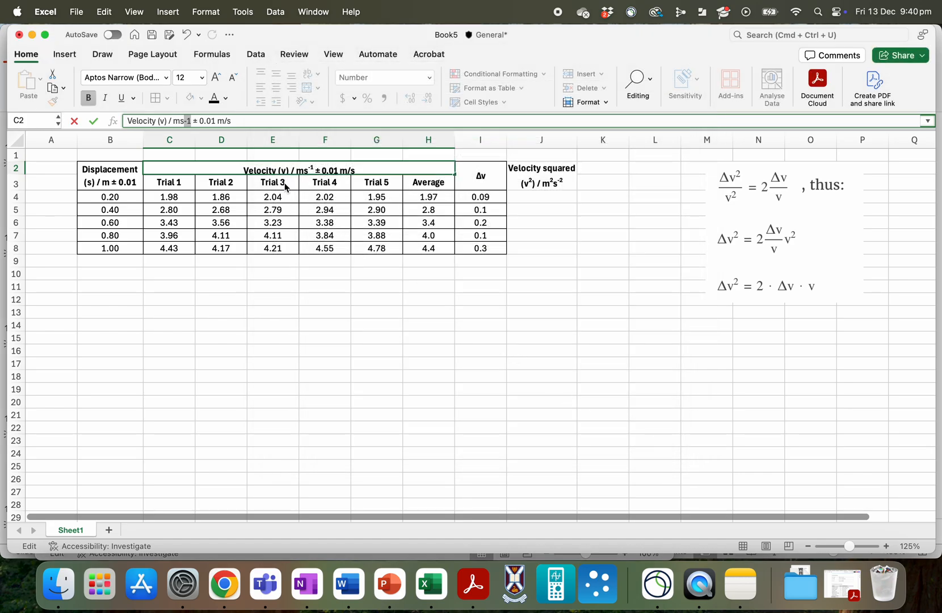
Replace the m/s at the end of the C2 heading with ms-1 as the uncertainty's unit.
{"action": "left_click", "coordinate": [238, 120]}
{"action": "key", "text": "BackSpace"}
{"action": "key", "text": "BackSpace"}
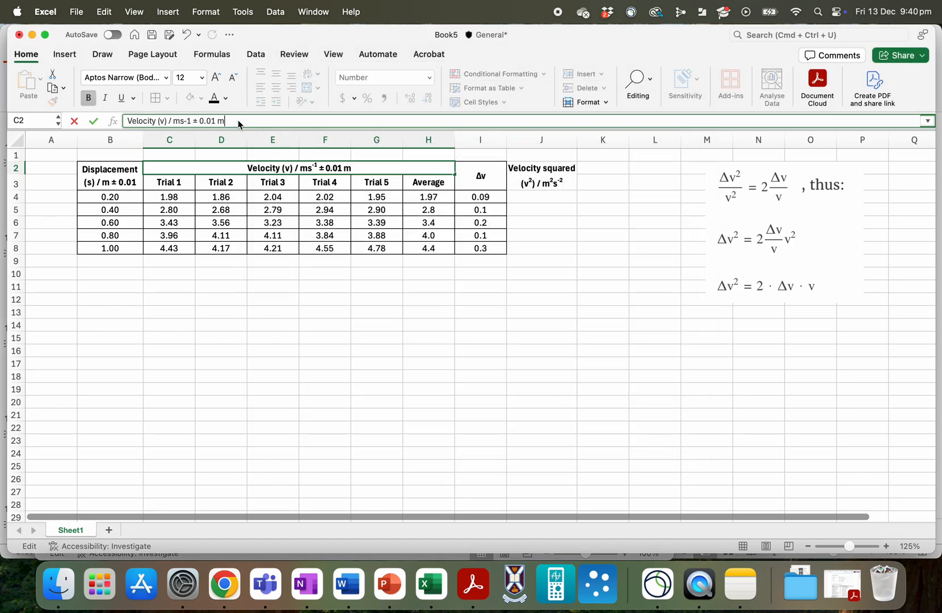
{"action": "type", "text": "s-1"}
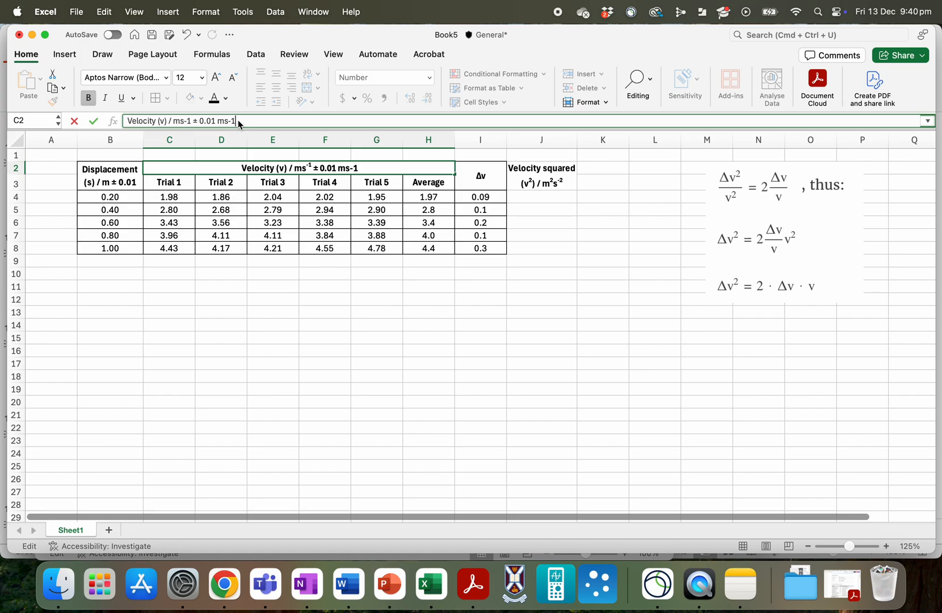
Make the final "-1" in the C2 heading's uncertainty unit superscript and finish editing the cell.
{"action": "left_click", "coordinate": [206, 12]}
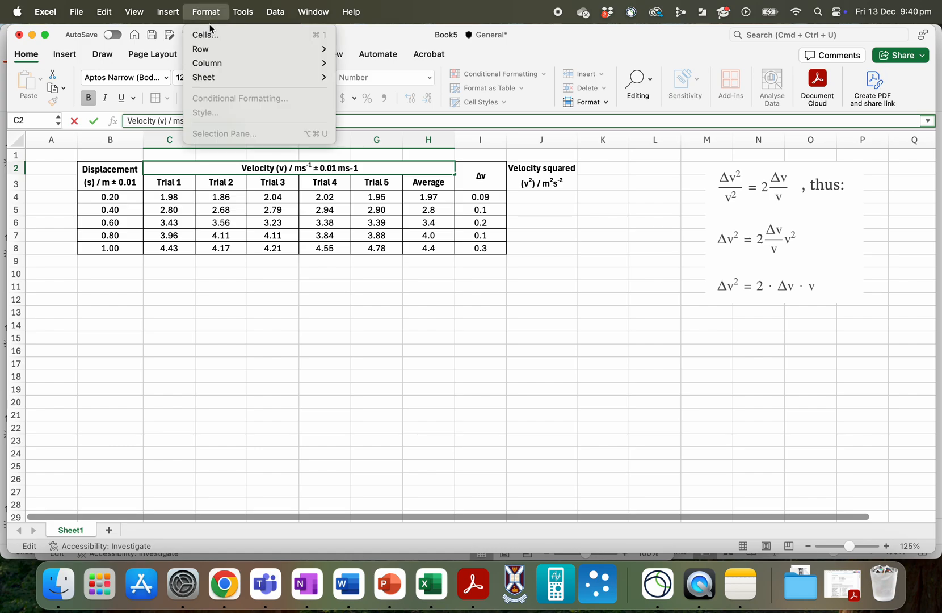
{"action": "left_click", "coordinate": [211, 35]}
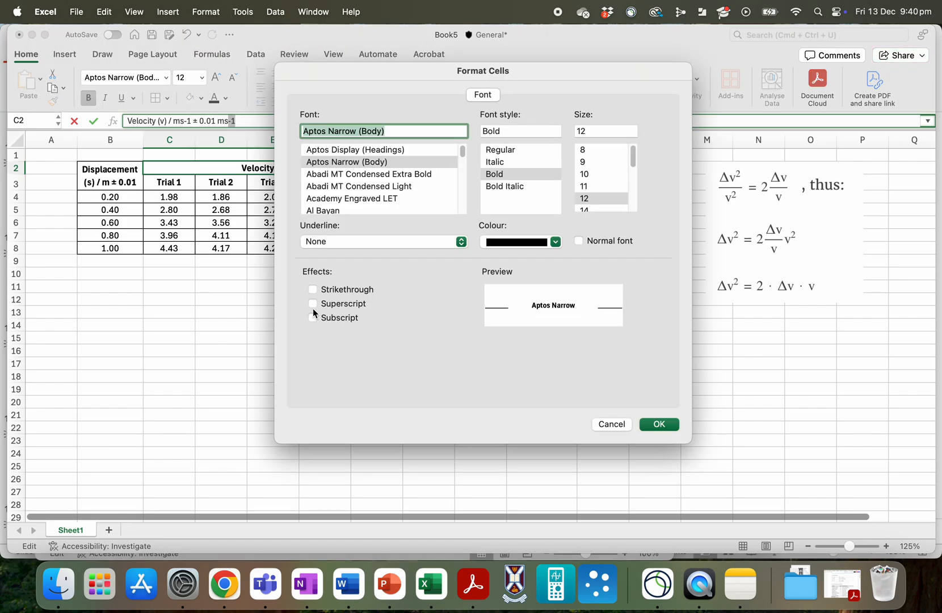
{"action": "left_click", "coordinate": [320, 309]}
{"action": "left_click", "coordinate": [662, 427]}
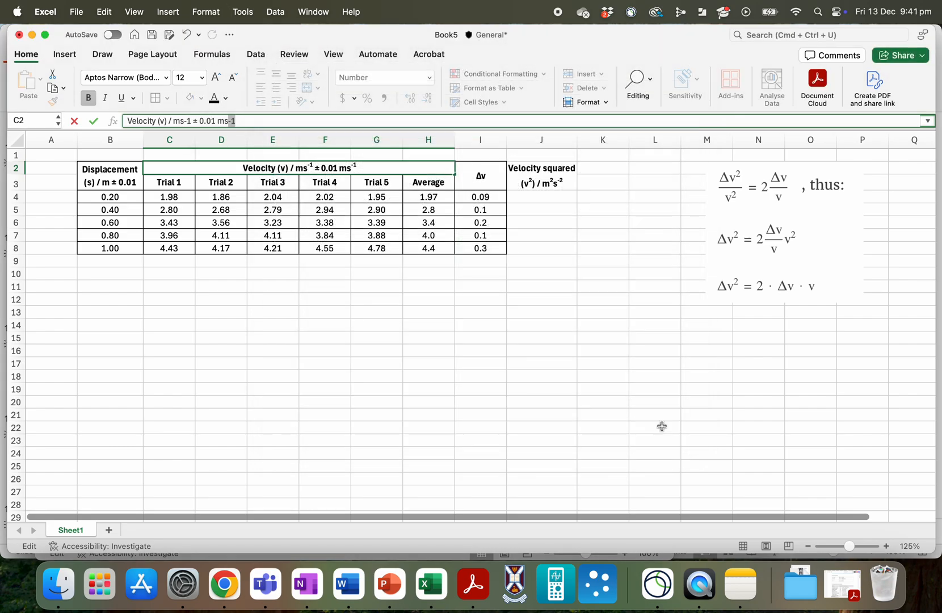
{"action": "left_click", "coordinate": [491, 313]}
{"action": "left_click", "coordinate": [528, 191]}
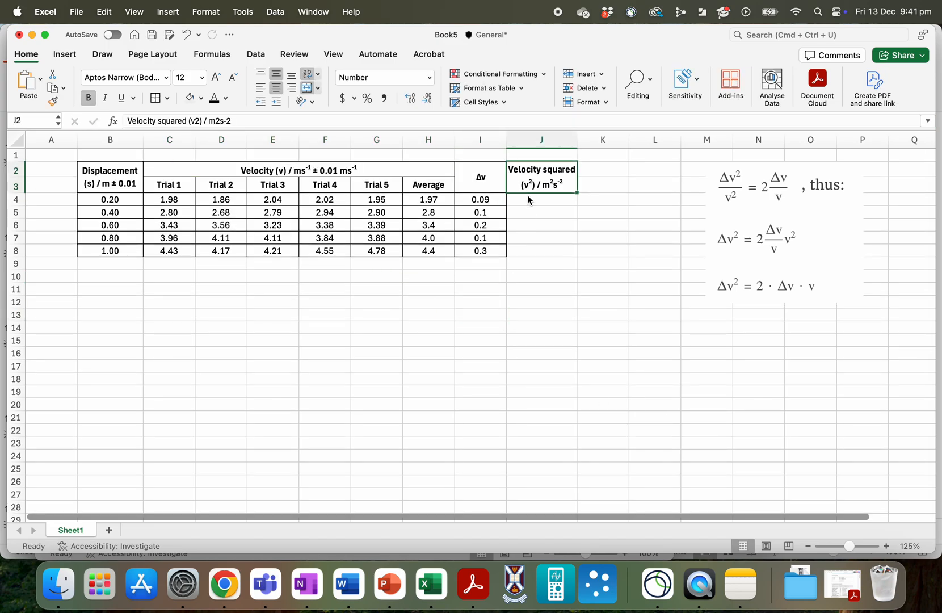
Enter the formula =H4^2 in J4 to square the first average velocity.
{"action": "left_click", "coordinate": [535, 201]}
{"action": "type", "text": "="}
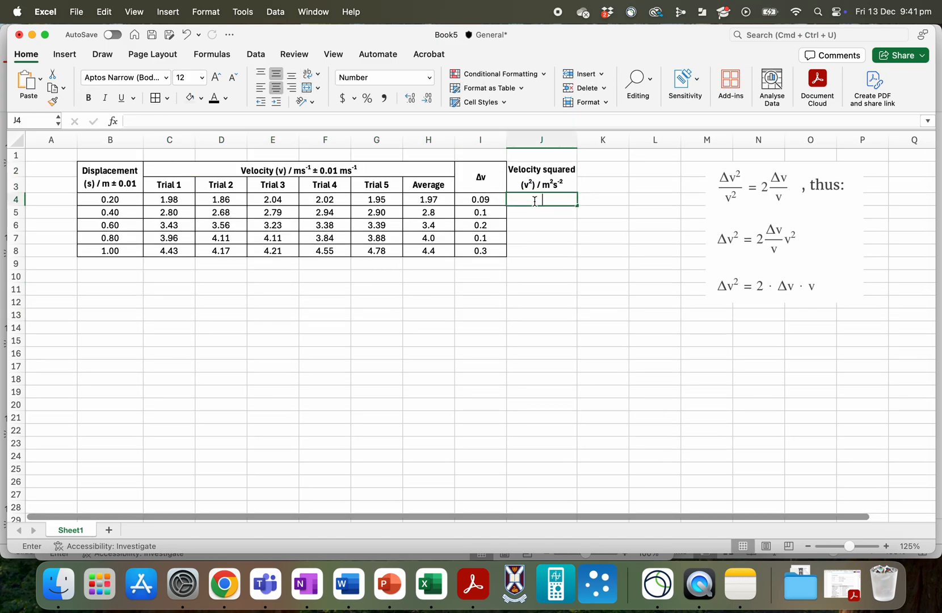
{"action": "left_click", "coordinate": [443, 202]}
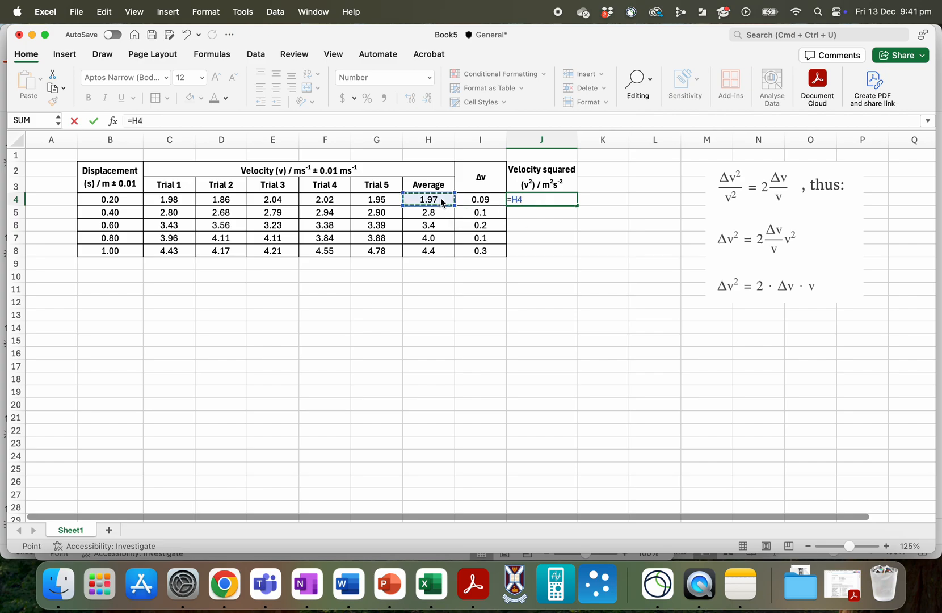
{"action": "type", "text": "^2"}
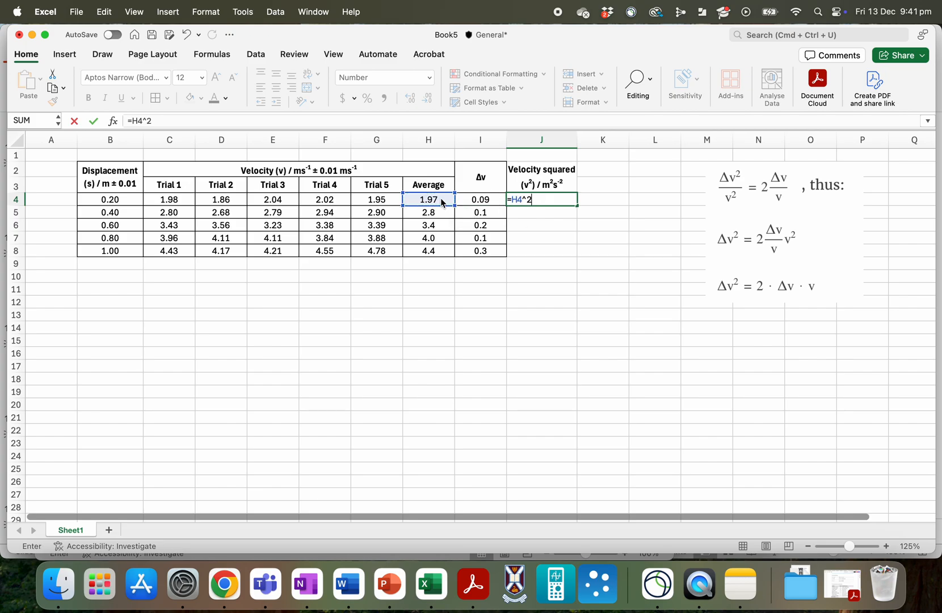
{"action": "key", "text": "Return"}
Fill the velocity-squared formula from J4 down to J8 for the remaining displacement rows.
{"action": "left_click", "coordinate": [543, 200]}
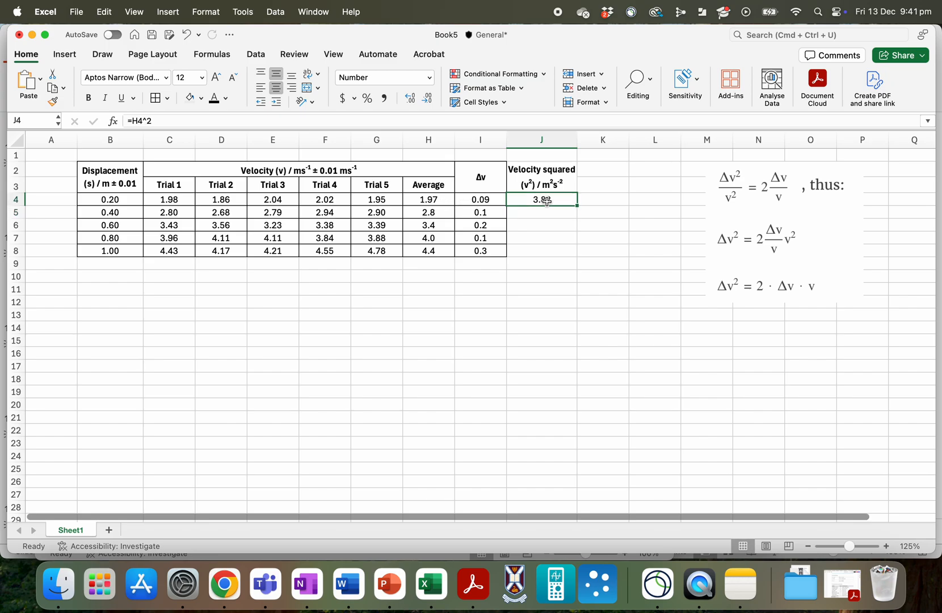
{"action": "left_click_drag", "start_coordinate": [577, 206], "coordinate": [574, 253]}
{"action": "left_click", "coordinate": [570, 309]}
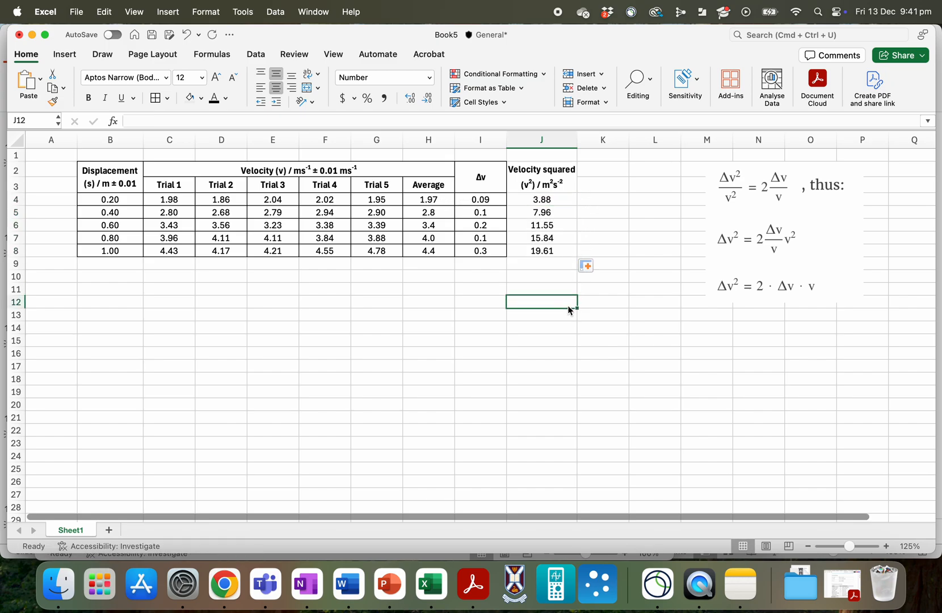
Merge cells K2 and K3 through the cell alignment formatting to form one heading cell.
{"action": "left_click", "coordinate": [597, 176]}
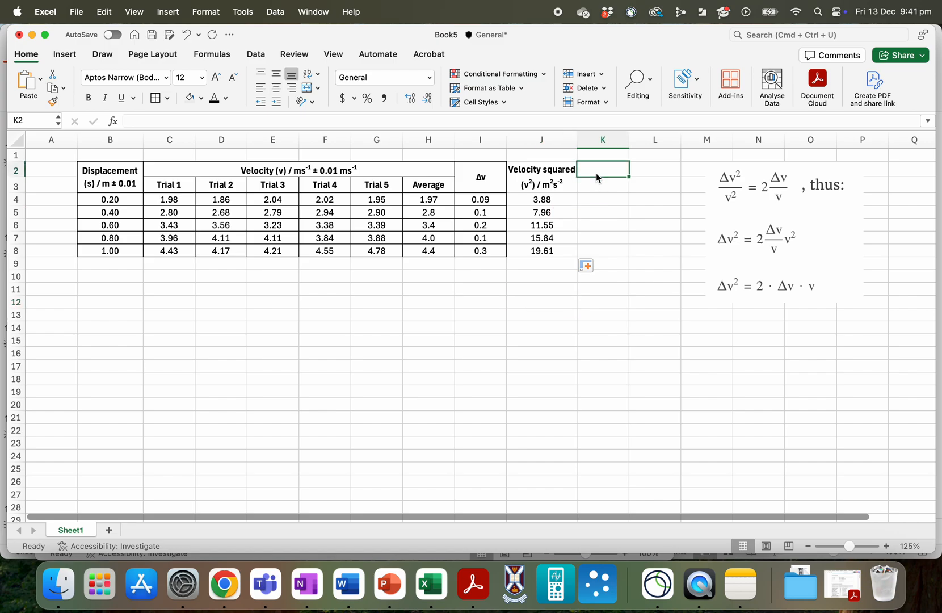
{"action": "key", "text": "shift+Down"}
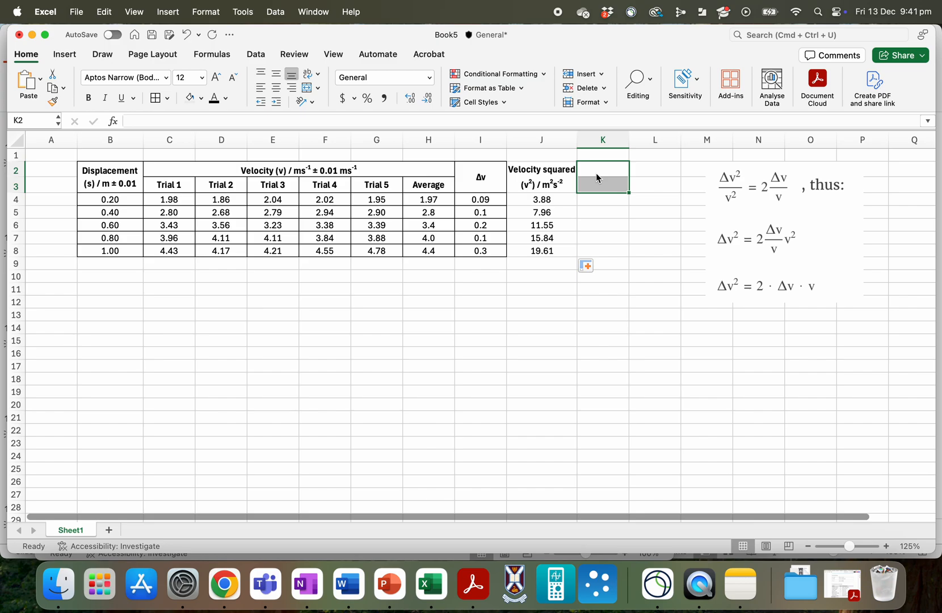
{"action": "right_click", "coordinate": [603, 168]}
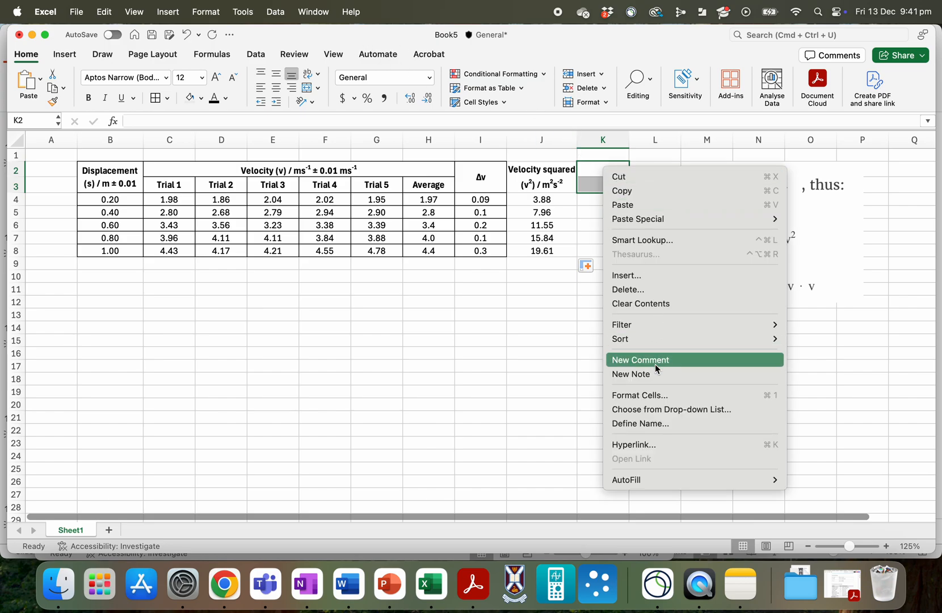
{"action": "left_click", "coordinate": [656, 395]}
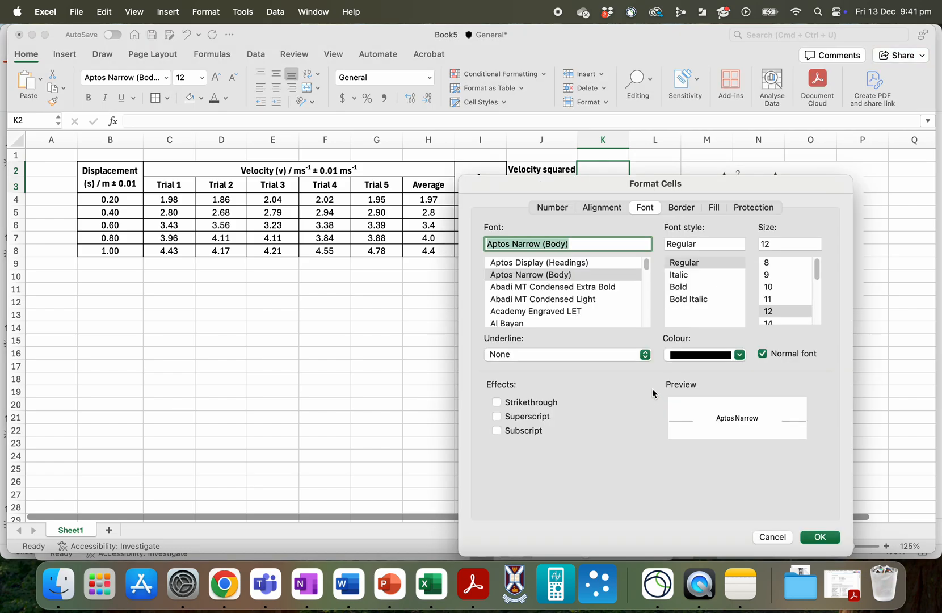
{"action": "left_click", "coordinate": [602, 207]}
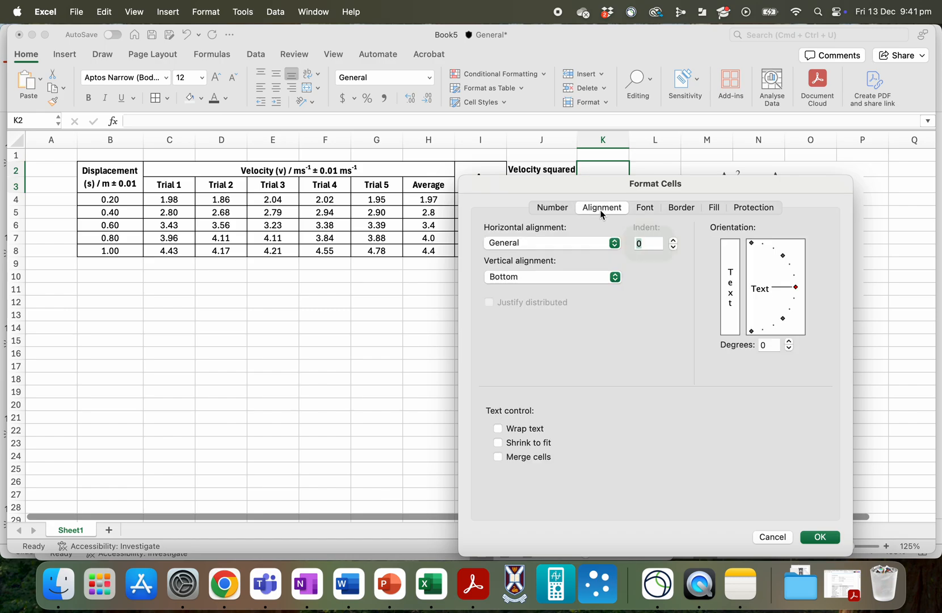
{"action": "left_click", "coordinate": [498, 458]}
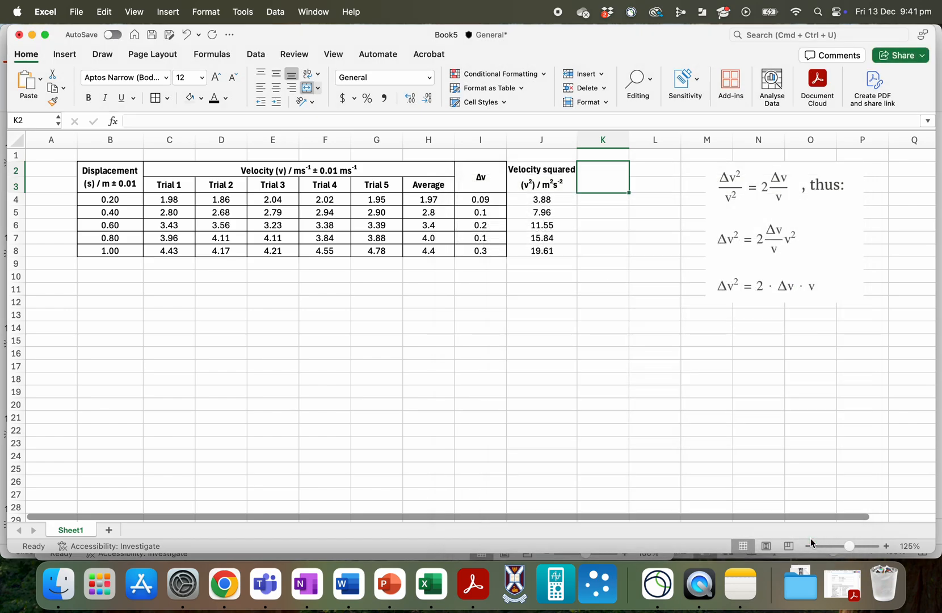
{"action": "left_click", "coordinate": [817, 536]}
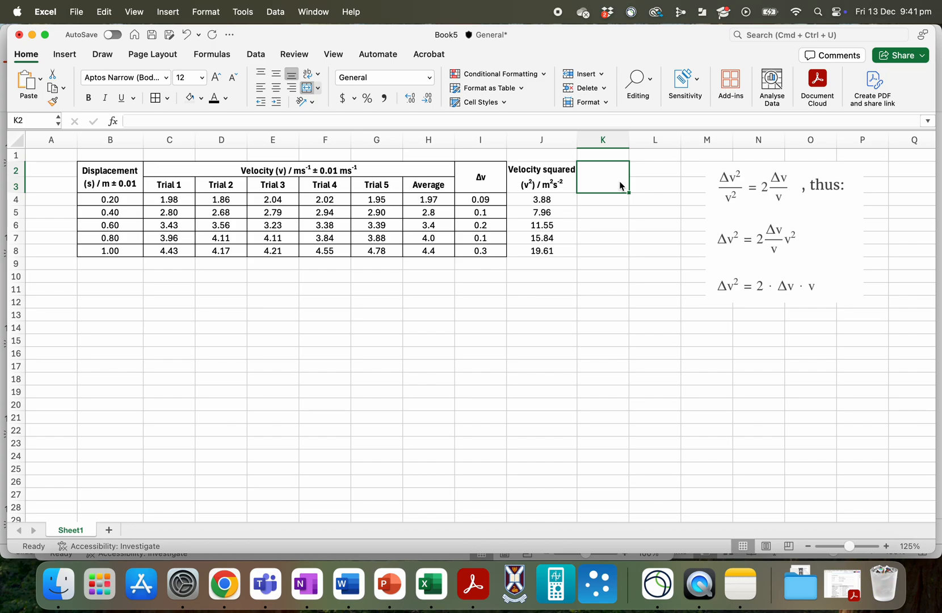
Try to copy the Δv heading text from I2 into the merged cell K2, then dismiss the alert.
{"action": "left_click", "coordinate": [483, 180]}
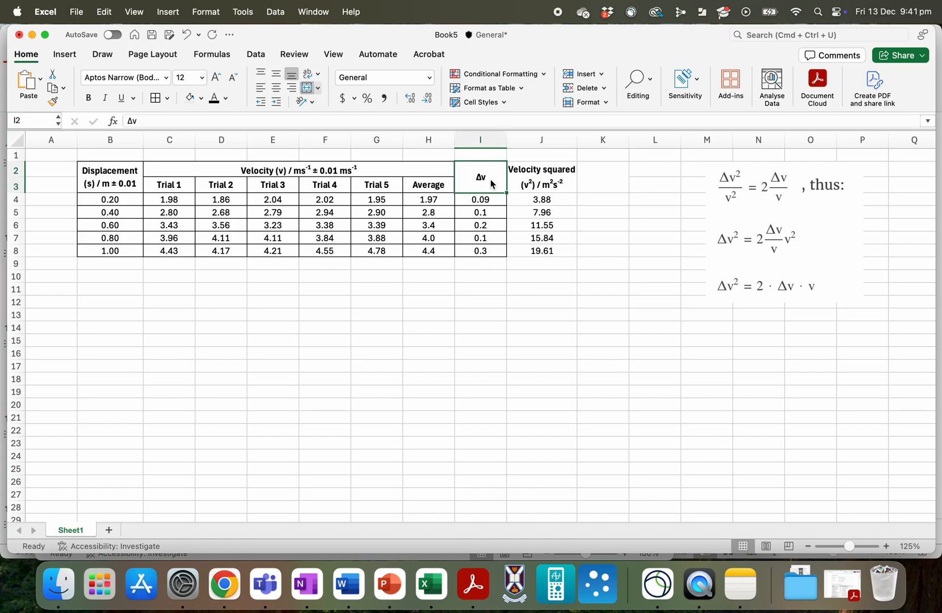
{"action": "left_click_drag", "start_coordinate": [148, 121], "coordinate": [127, 123]}
{"action": "key", "text": "super+c"}
{"action": "left_click", "coordinate": [594, 189]}
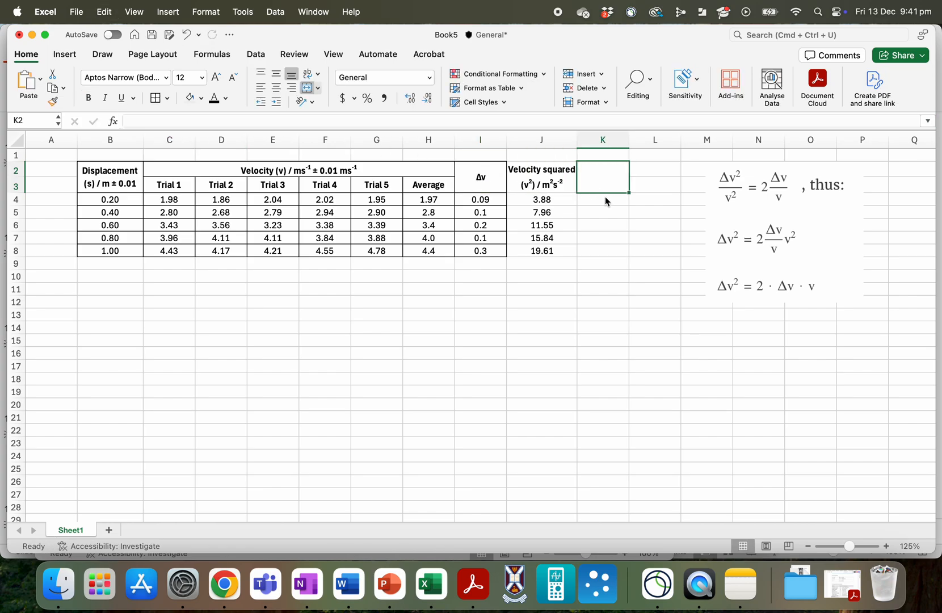
{"action": "key", "text": "super+v"}
{"action": "left_click", "coordinate": [506, 250]}
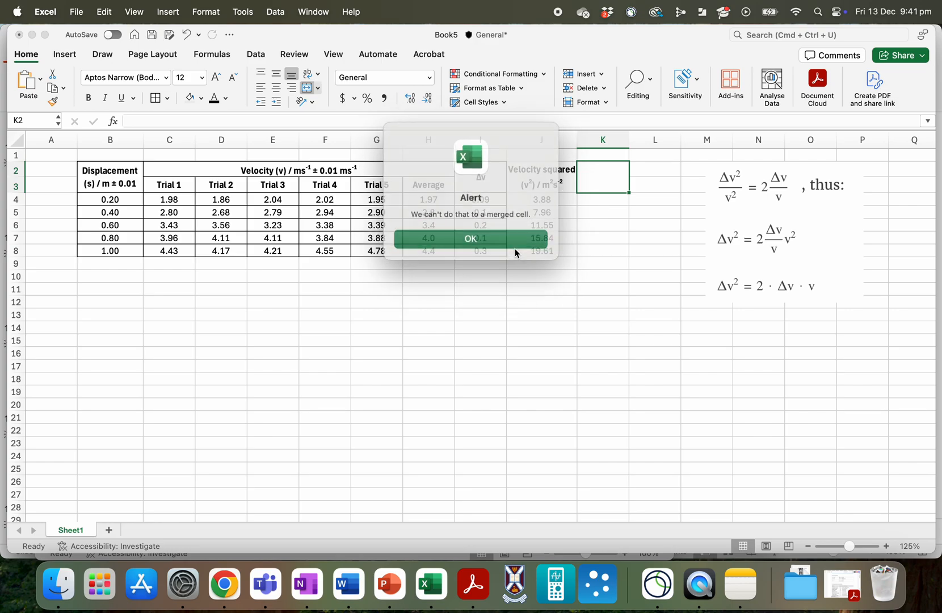
{"action": "left_click", "coordinate": [513, 234]}
Unmerge the K2:K3 heading cell by turning off Merge cells in its alignment formatting.
{"action": "left_click", "coordinate": [614, 201]}
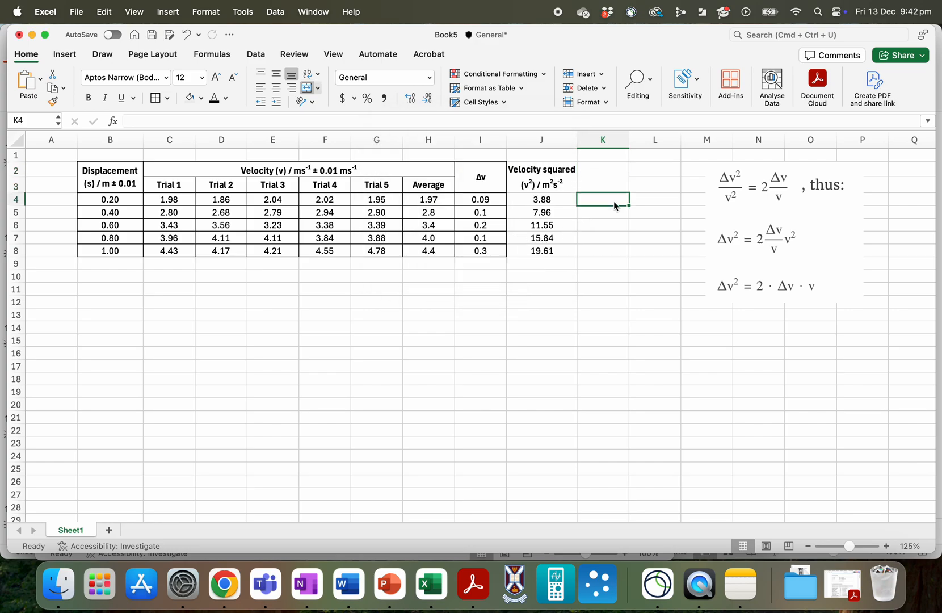
{"action": "left_click", "coordinate": [609, 185]}
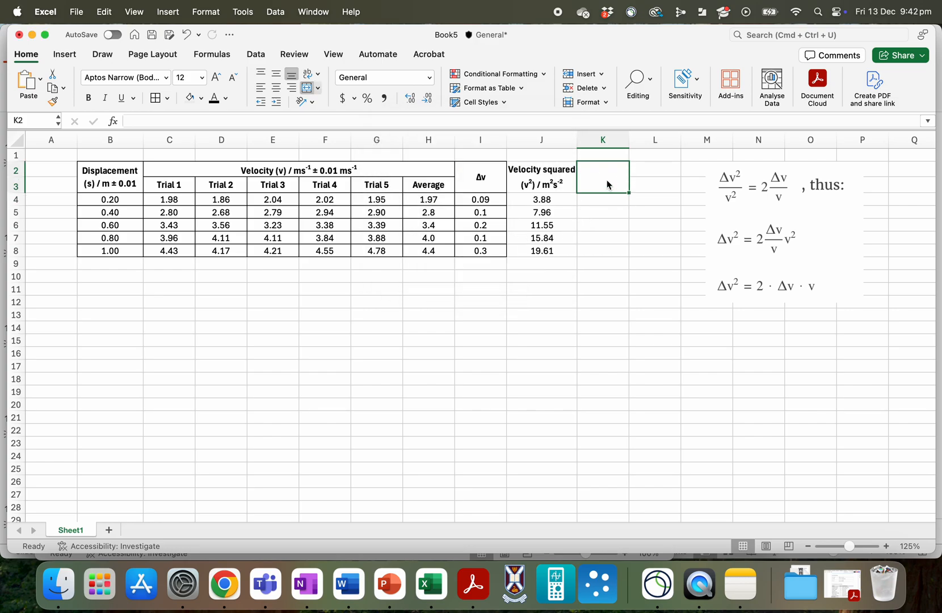
{"action": "right_click", "coordinate": [607, 184]}
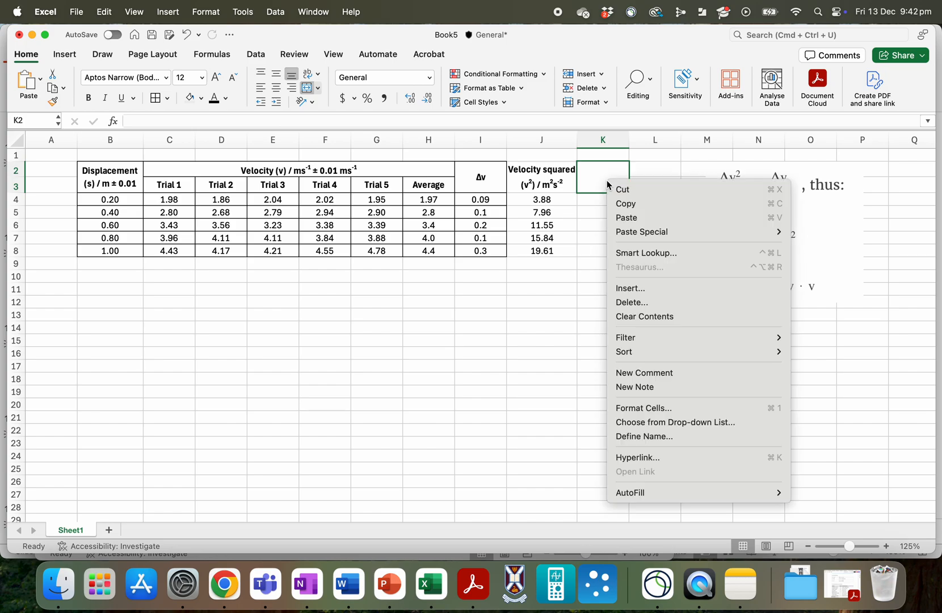
{"action": "left_click", "coordinate": [689, 408]}
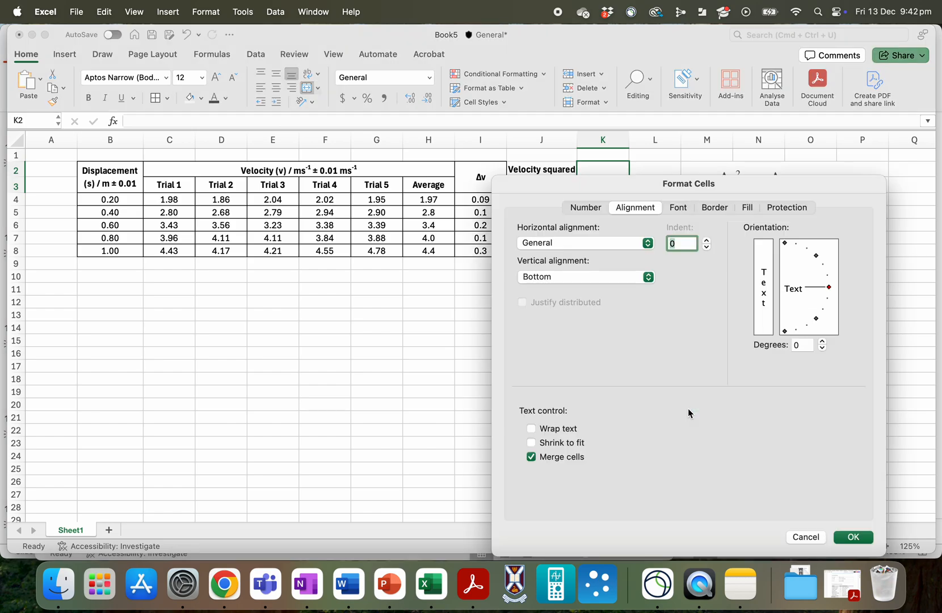
{"action": "left_click", "coordinate": [532, 457]}
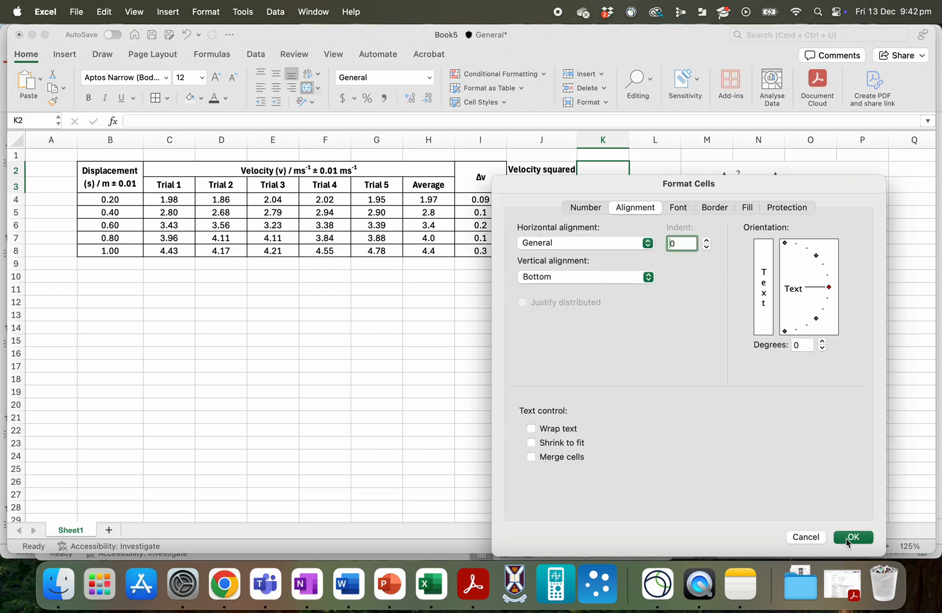
{"action": "left_click", "coordinate": [847, 538]}
{"action": "left_click", "coordinate": [603, 165]}
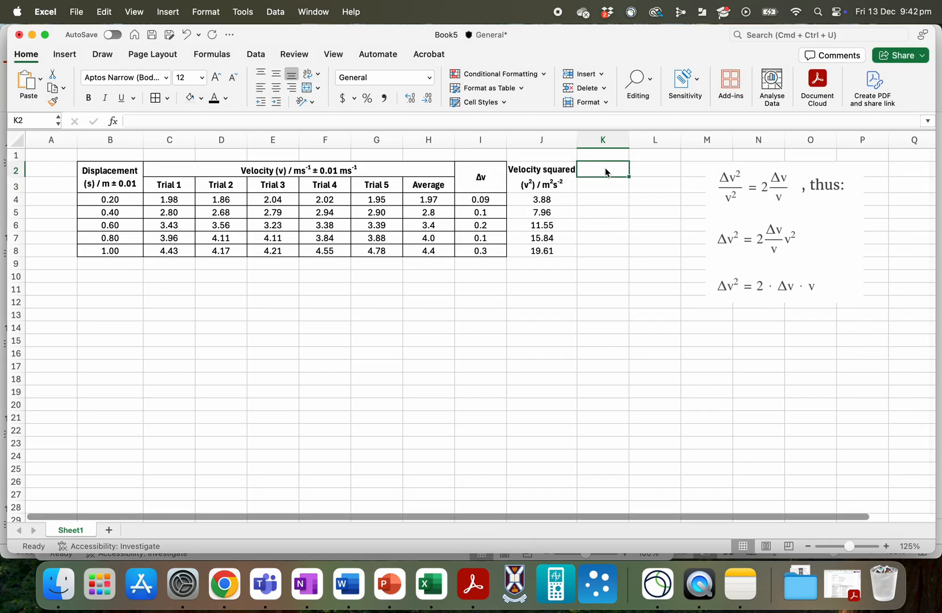
Switch to the Word document, copy its Δ symbol and return to the Excel workbook.
{"action": "left_click", "coordinate": [485, 187]}
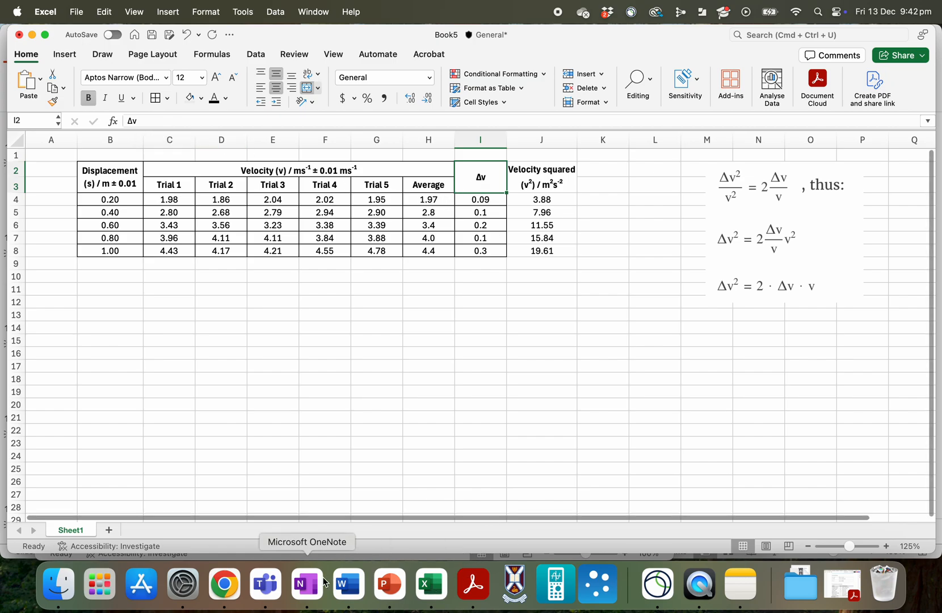
{"action": "left_click", "coordinate": [367, 590]}
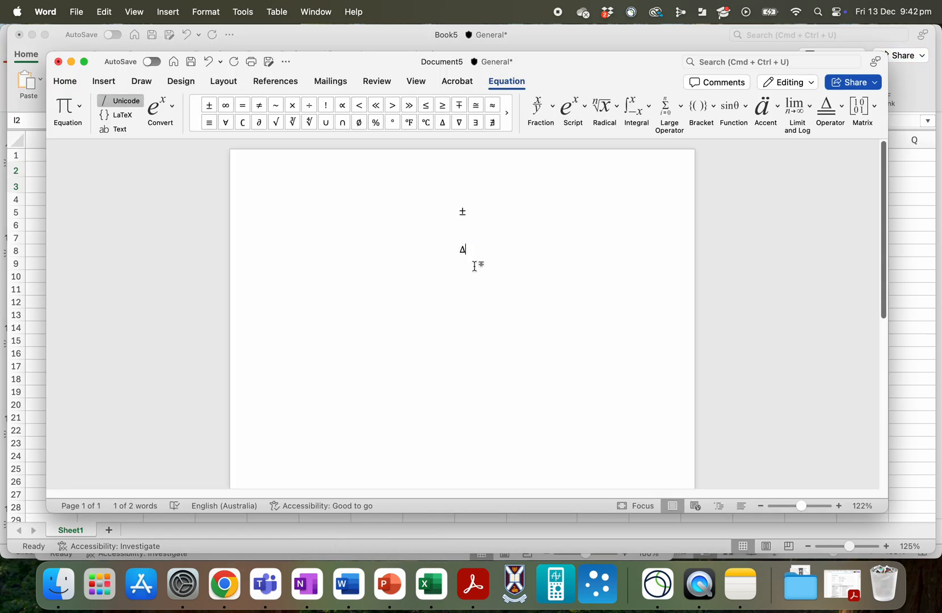
{"action": "left_click", "coordinate": [466, 250]}
{"action": "key", "text": "super+c"}
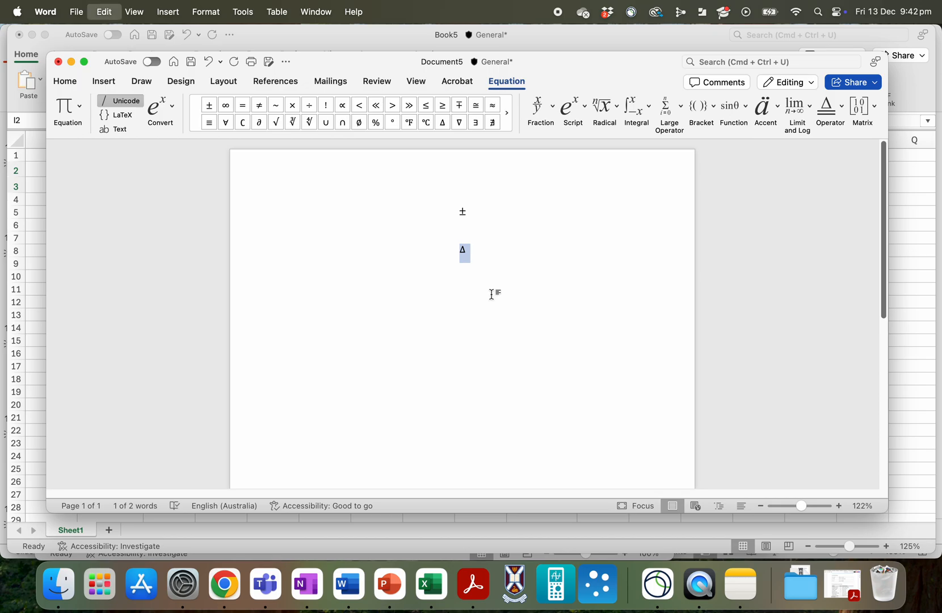
{"action": "left_click", "coordinate": [440, 587]}
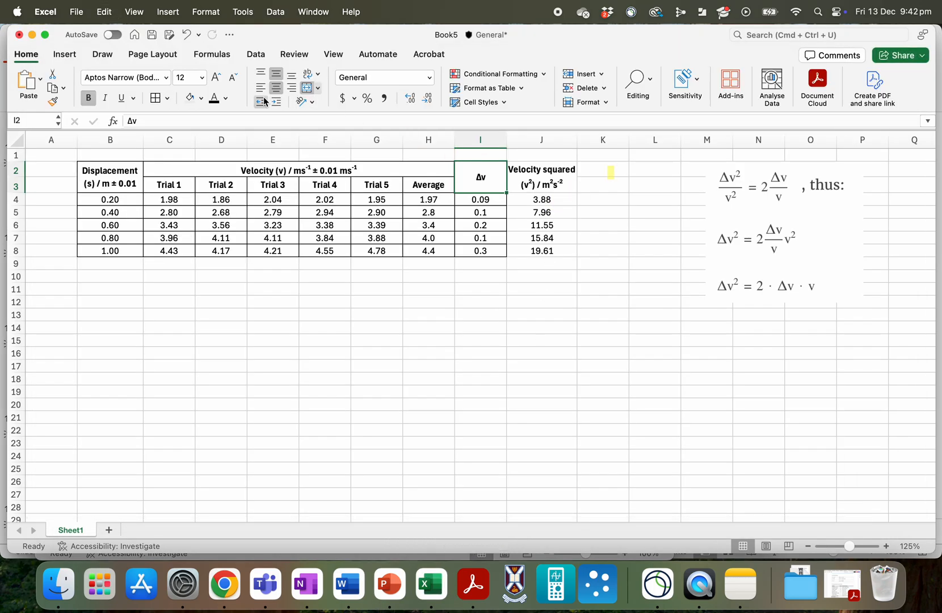
Undo the last change in the workbook and paste the copied Δ symbol at cell K2.
{"action": "left_click", "coordinate": [189, 35]}
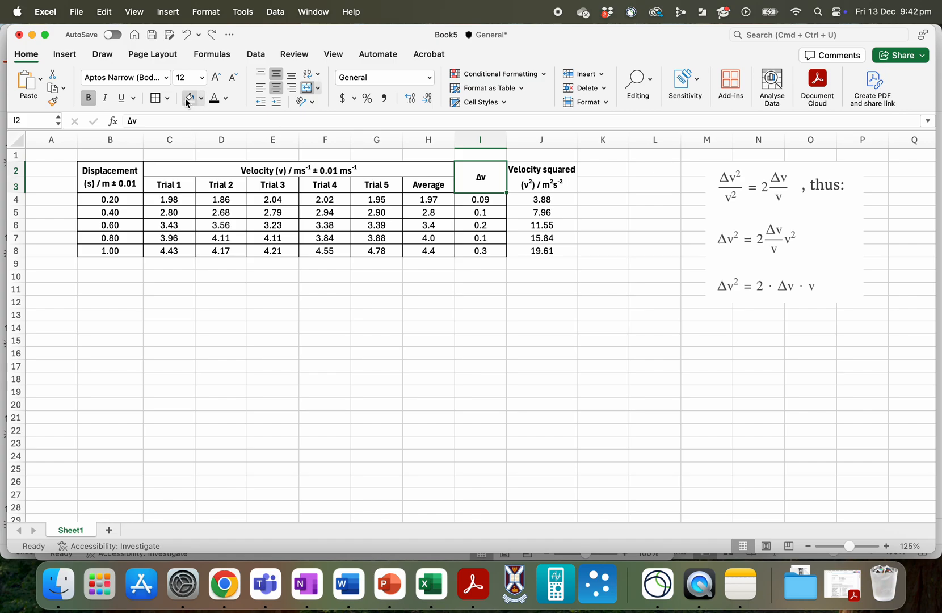
{"action": "left_click", "coordinate": [617, 175]}
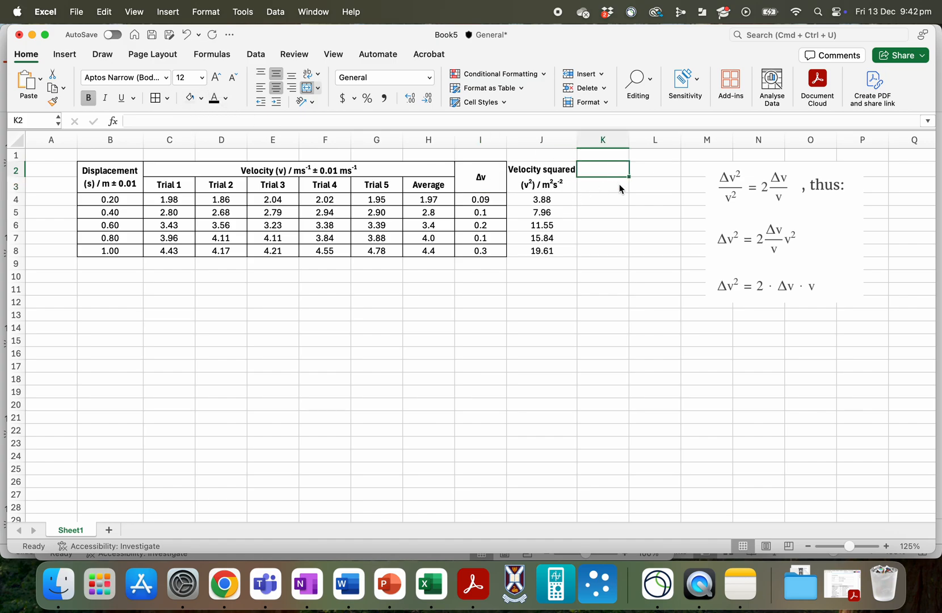
{"action": "key", "text": "super+v"}
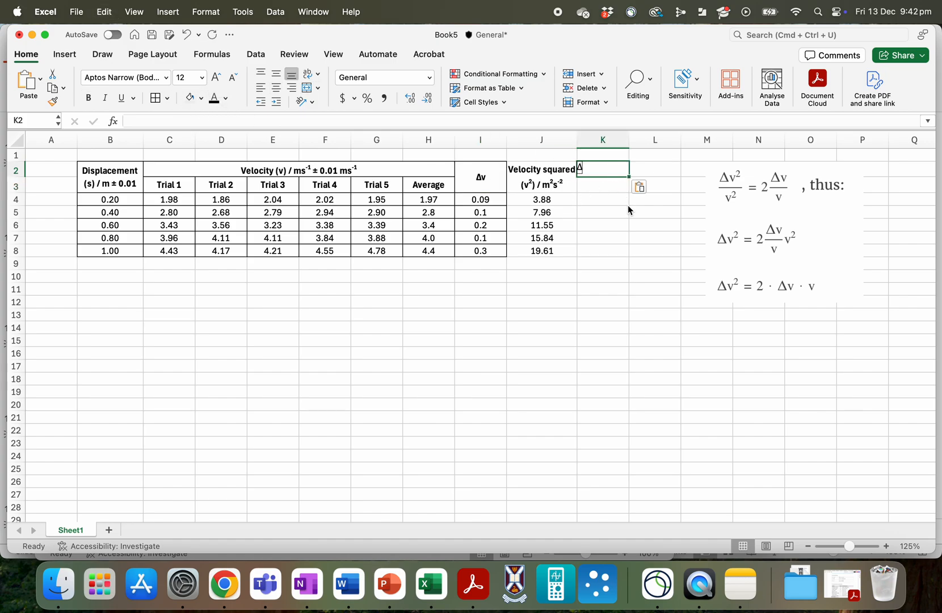
Enter Δv2 as the heading text in cell K2 beside the velocity-squared heading.
{"action": "left_click", "coordinate": [580, 169]}
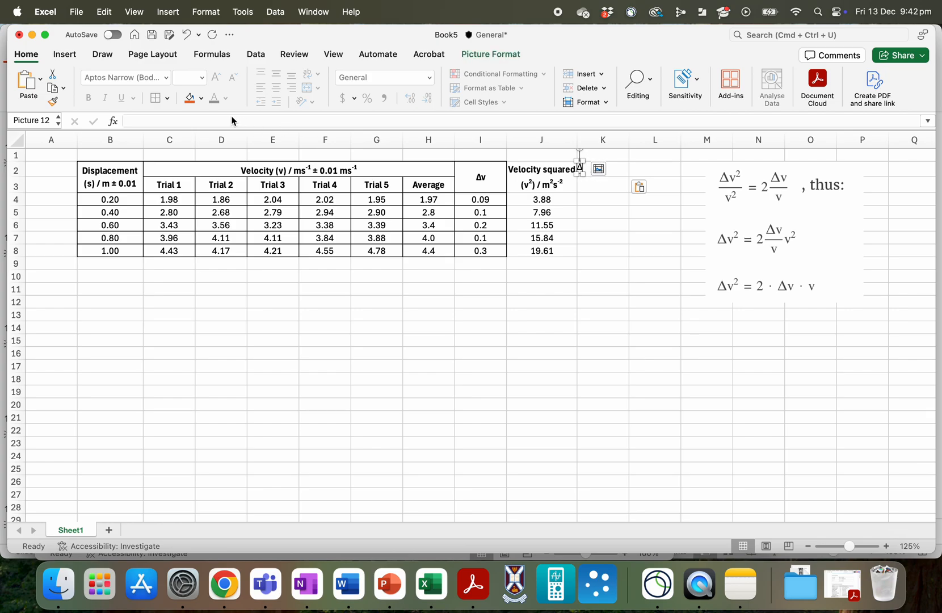
{"action": "left_click", "coordinate": [183, 120]}
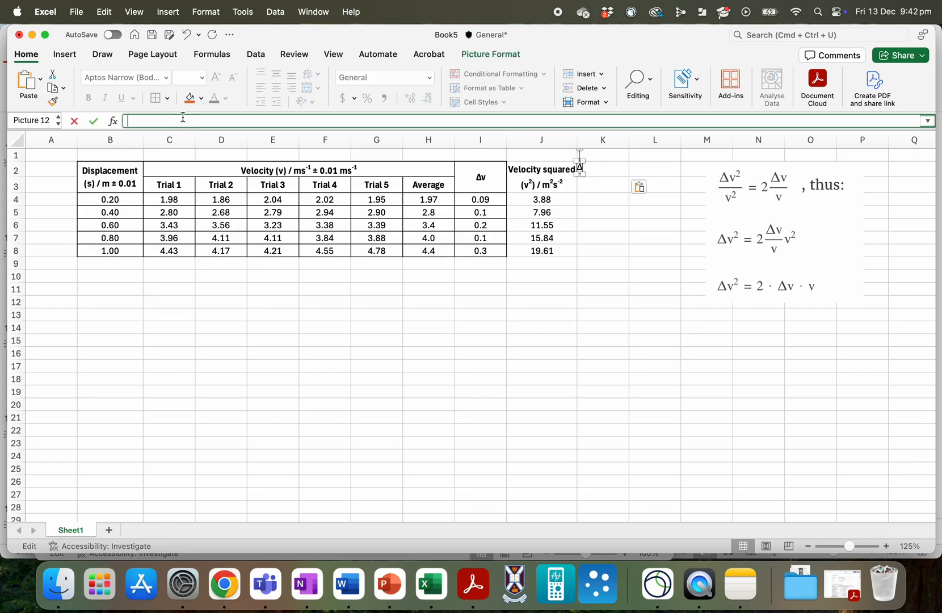
{"action": "left_click", "coordinate": [594, 171]}
{"action": "type", "text": "v"}
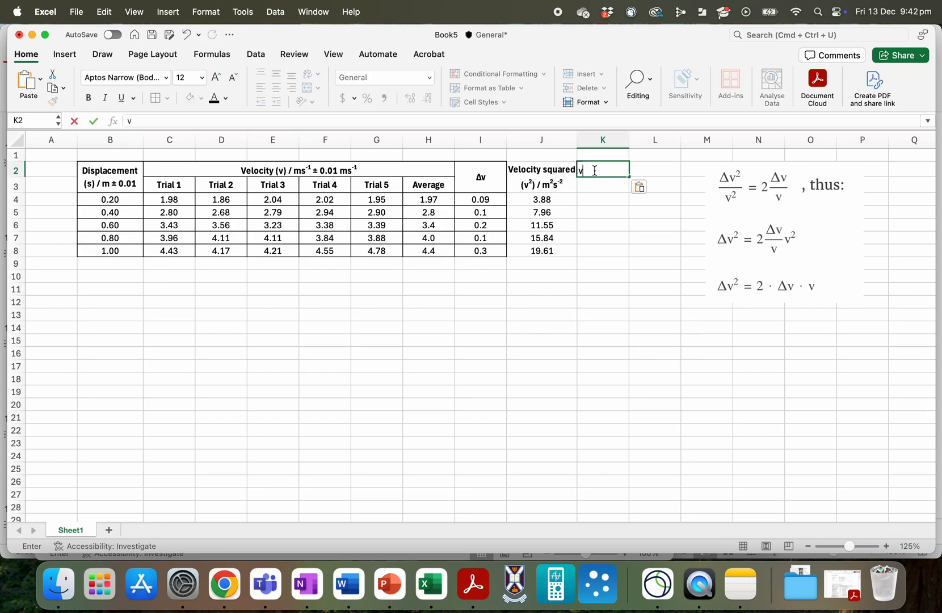
{"action": "key", "text": "BackSpace"}
{"action": "left_click", "coordinate": [236, 120]}
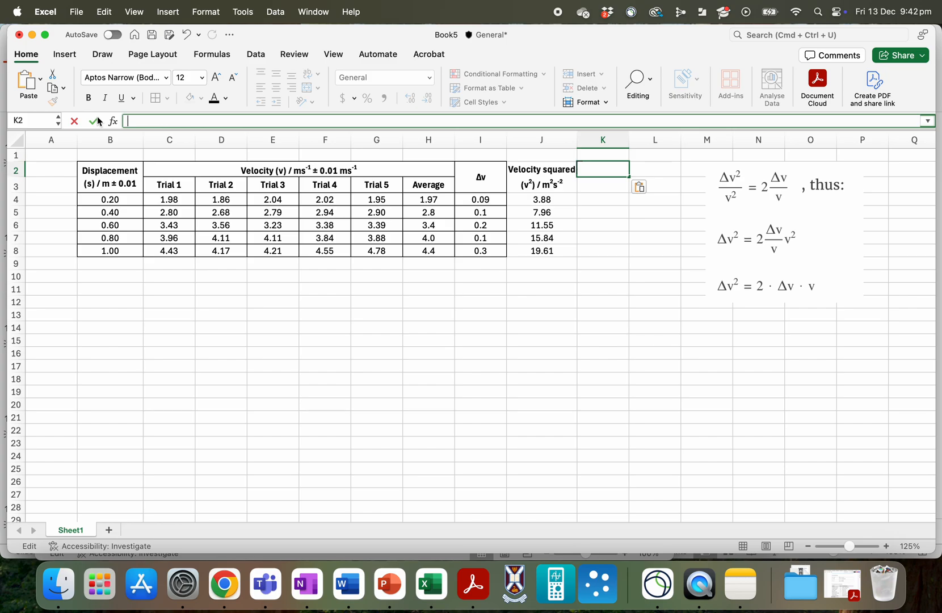
{"action": "type", "text": "Δv2"}
Apply superscript to the 2 in the K2 heading Δv2 and finish editing the cell.
{"action": "left_click", "coordinate": [206, 11]}
{"action": "left_click", "coordinate": [210, 35]}
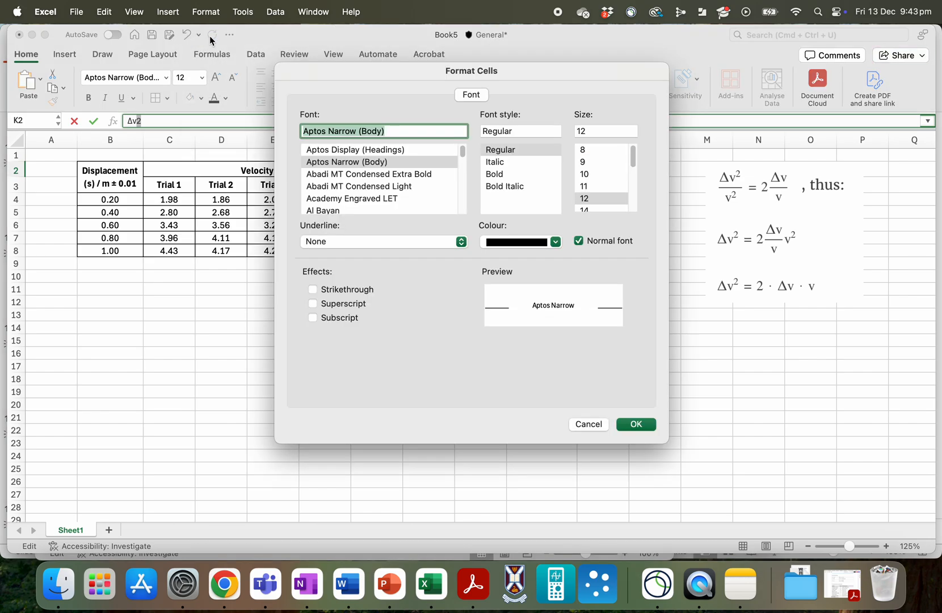
{"action": "left_click", "coordinate": [313, 303]}
{"action": "left_click", "coordinate": [624, 426]}
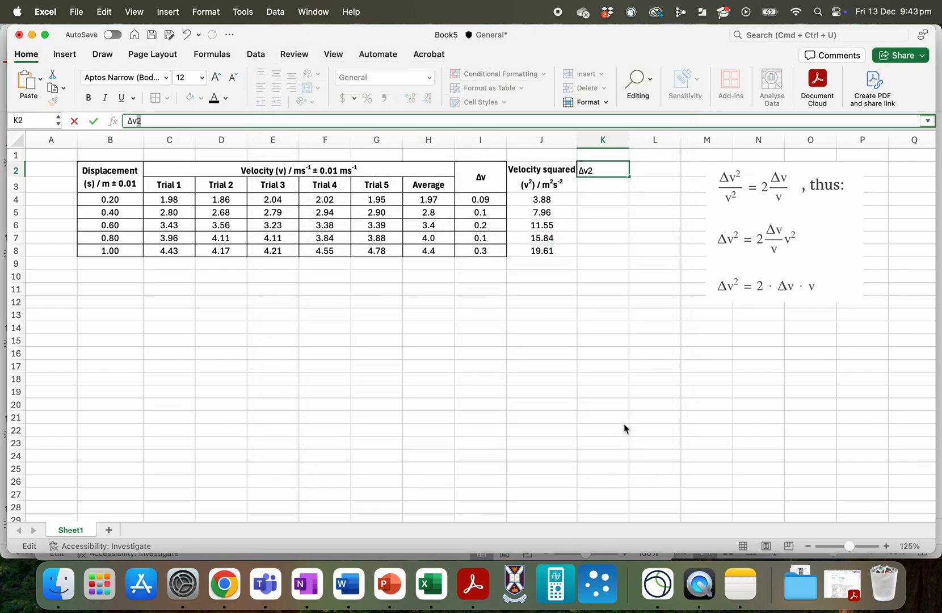
{"action": "left_click", "coordinate": [598, 188]}
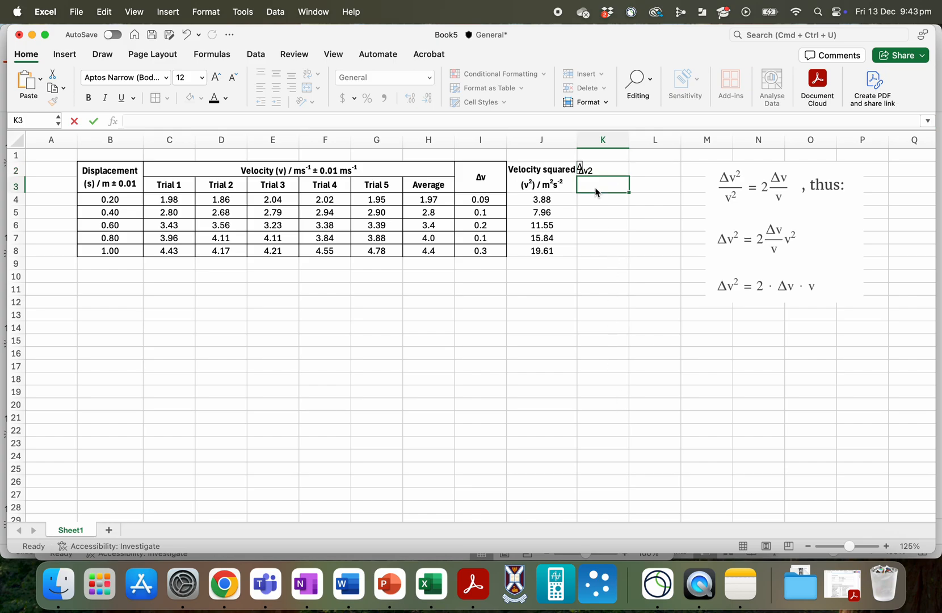
Delete the stray Δ picture lying over the heading in cell K2.
{"action": "left_click", "coordinate": [581, 169]}
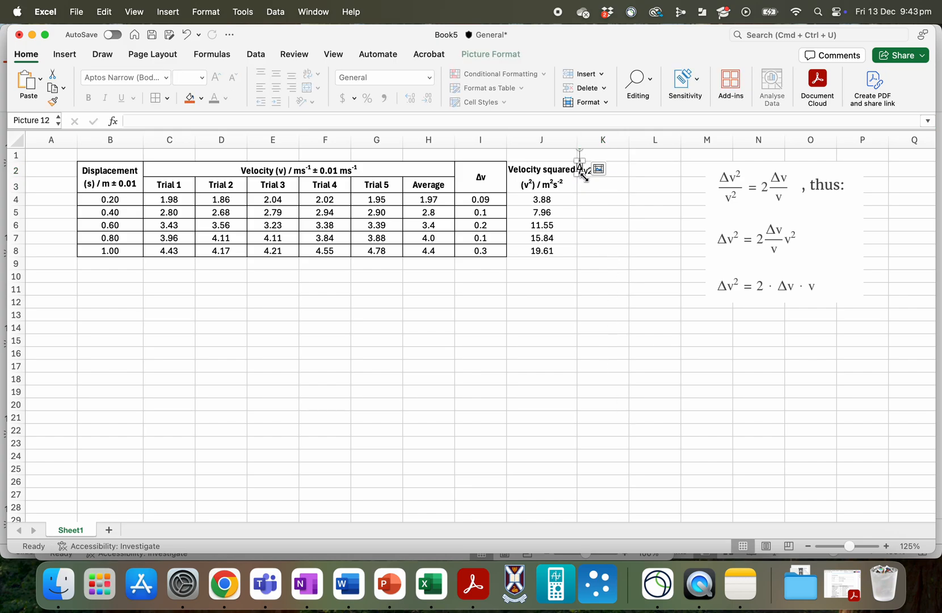
{"action": "key", "text": "Delete"}
Set cell K2's number format to Number with 2 decimal places.
{"action": "left_click", "coordinate": [595, 172]}
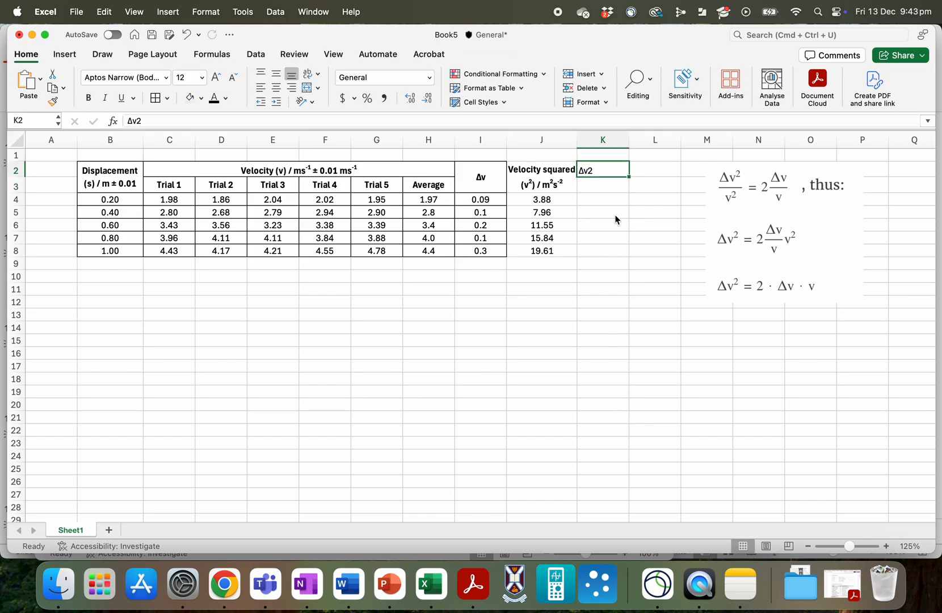
{"action": "left_click", "coordinate": [215, 55]}
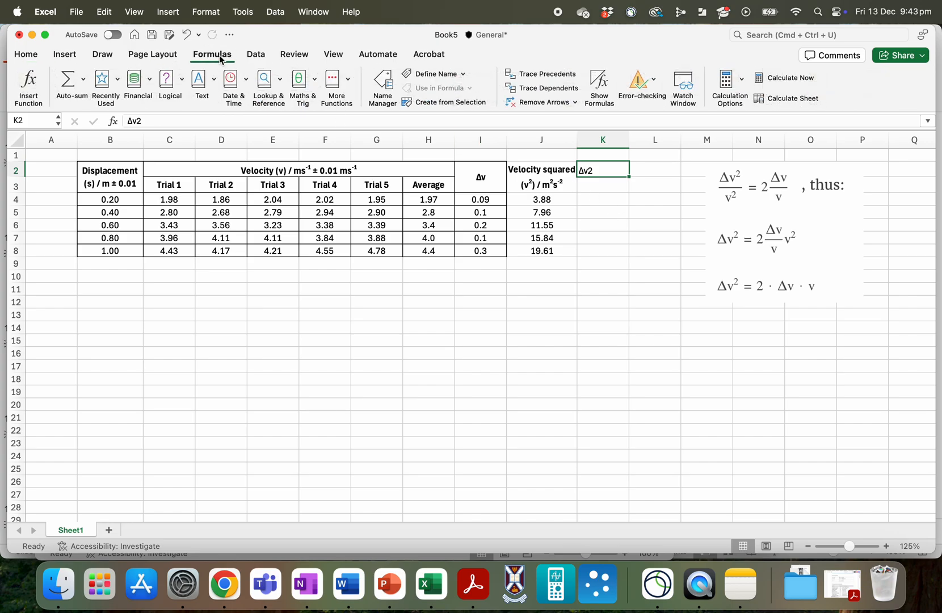
{"action": "left_click", "coordinate": [210, 14]}
{"action": "left_click", "coordinate": [210, 35]}
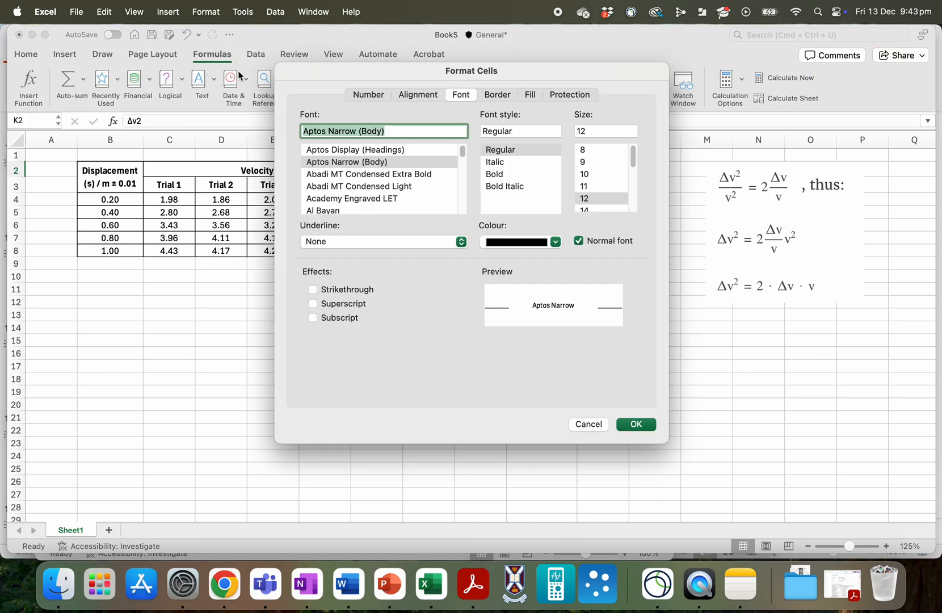
{"action": "left_click", "coordinate": [415, 99]}
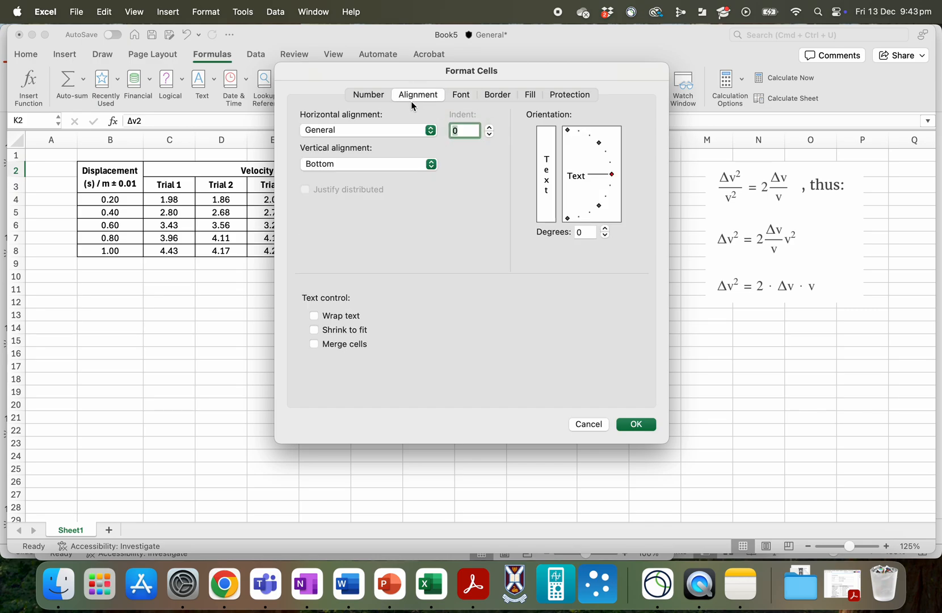
{"action": "left_click", "coordinate": [375, 97]}
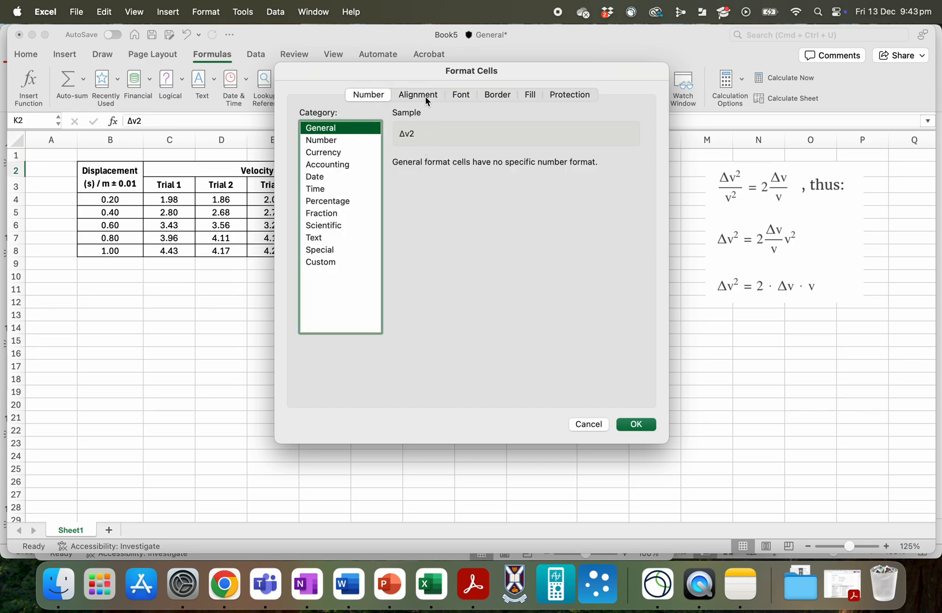
{"action": "left_click", "coordinate": [321, 140]}
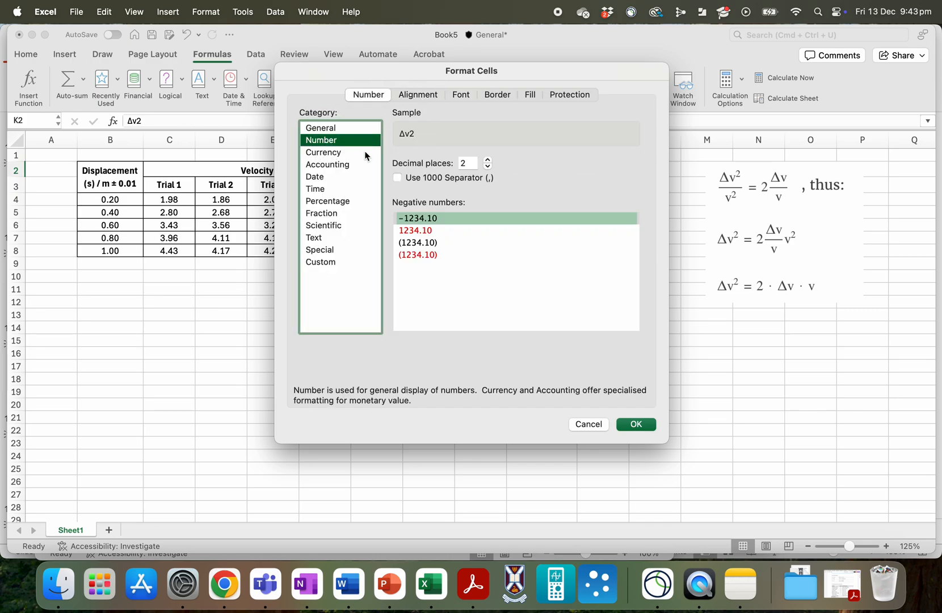
{"action": "left_click", "coordinate": [633, 423]}
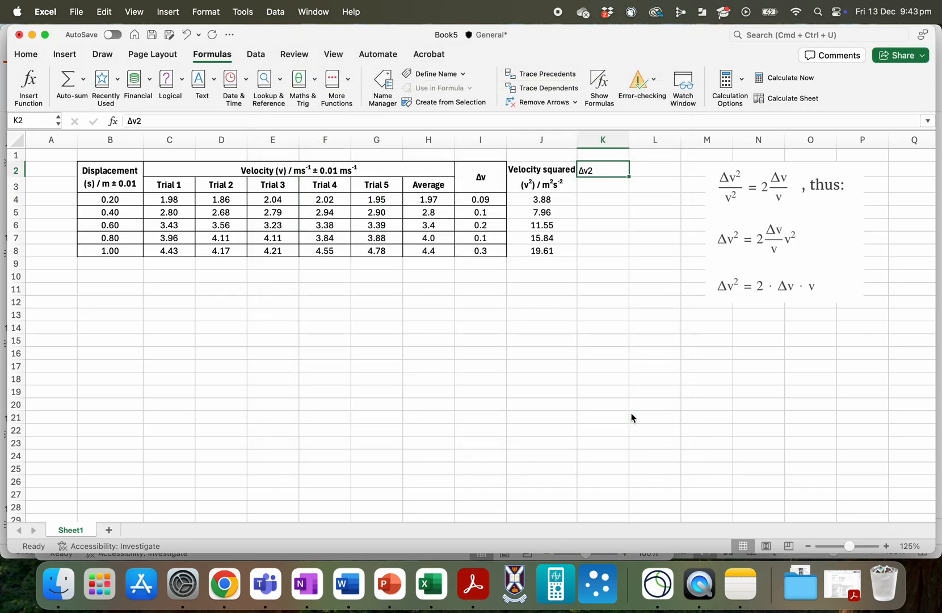
Superscript the 2 in the K2 heading so it reads Δv², and finish editing the cell.
{"action": "left_click", "coordinate": [157, 121]}
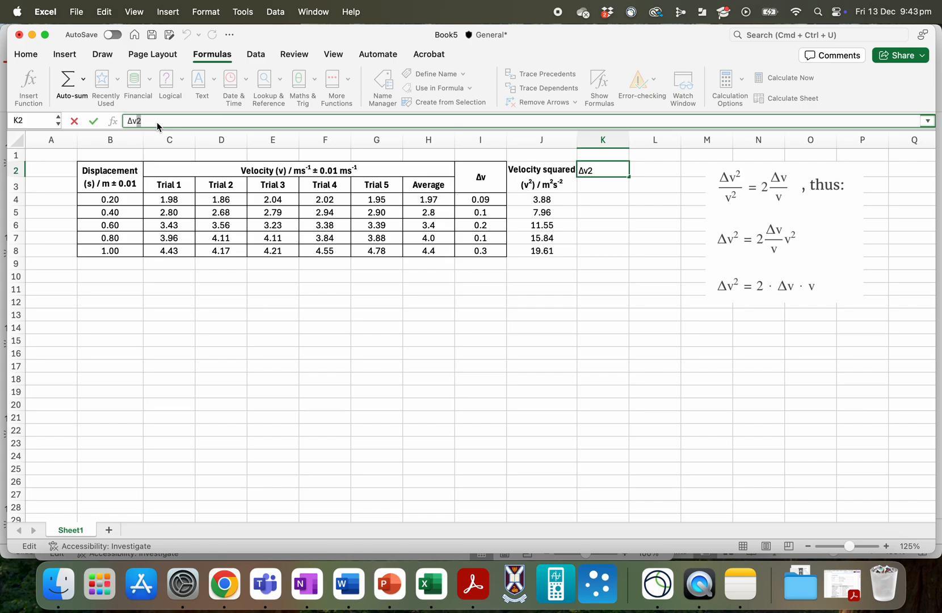
{"action": "left_click", "coordinate": [190, 14]}
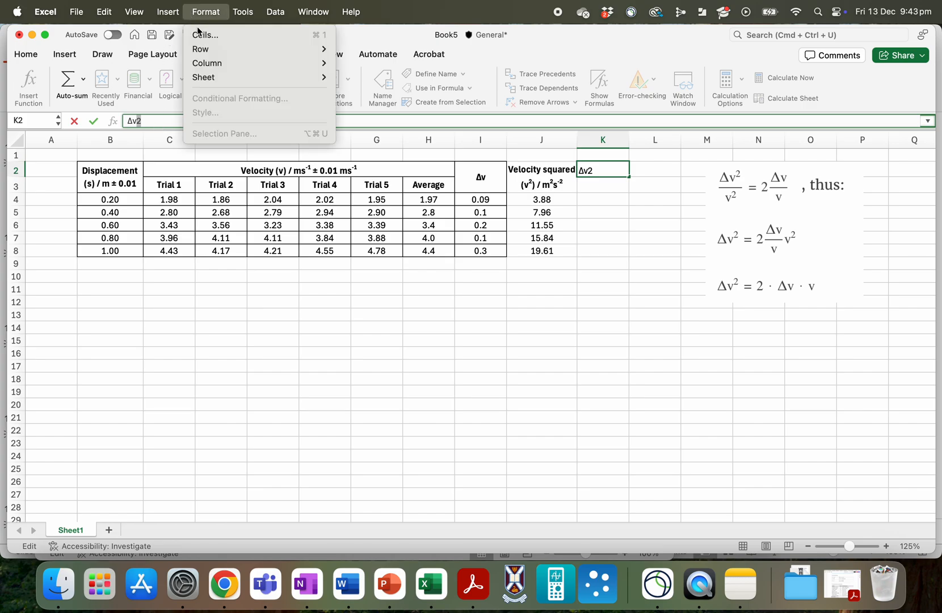
{"action": "left_click", "coordinate": [198, 34]}
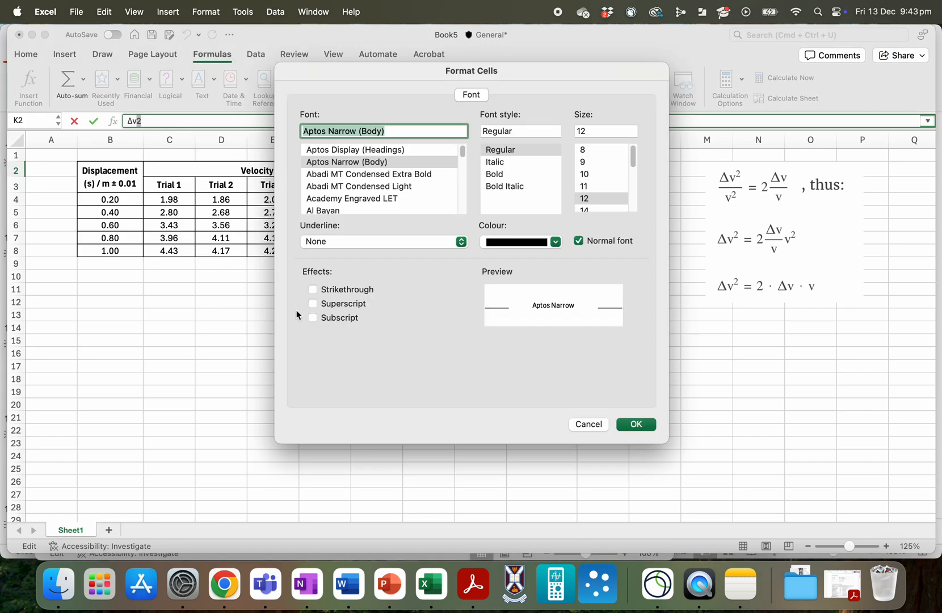
{"action": "left_click", "coordinate": [313, 305]}
{"action": "left_click", "coordinate": [626, 424]}
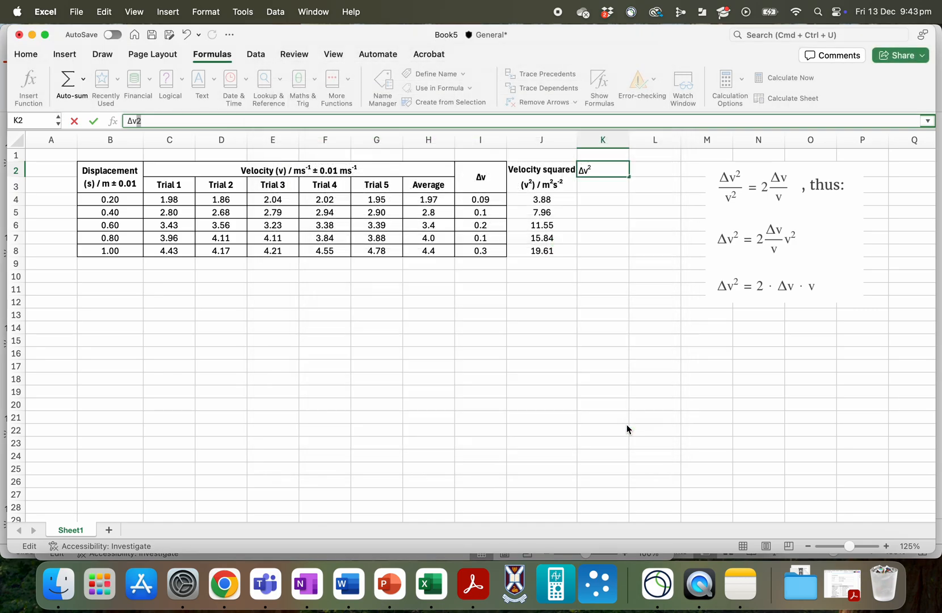
{"action": "left_click", "coordinate": [602, 201]}
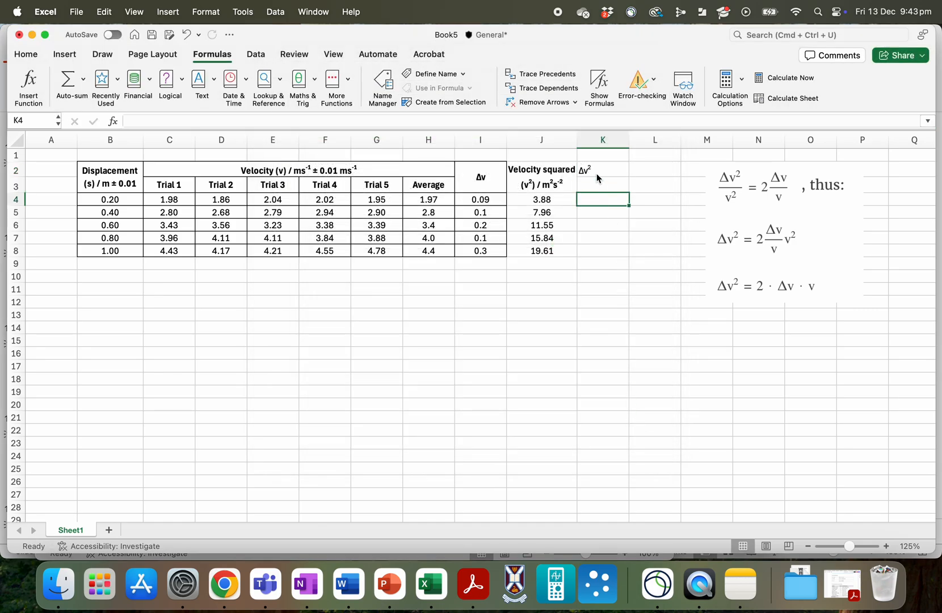
Merge cells K2 and K3 into one heading cell for Δv².
{"action": "left_click", "coordinate": [597, 175]}
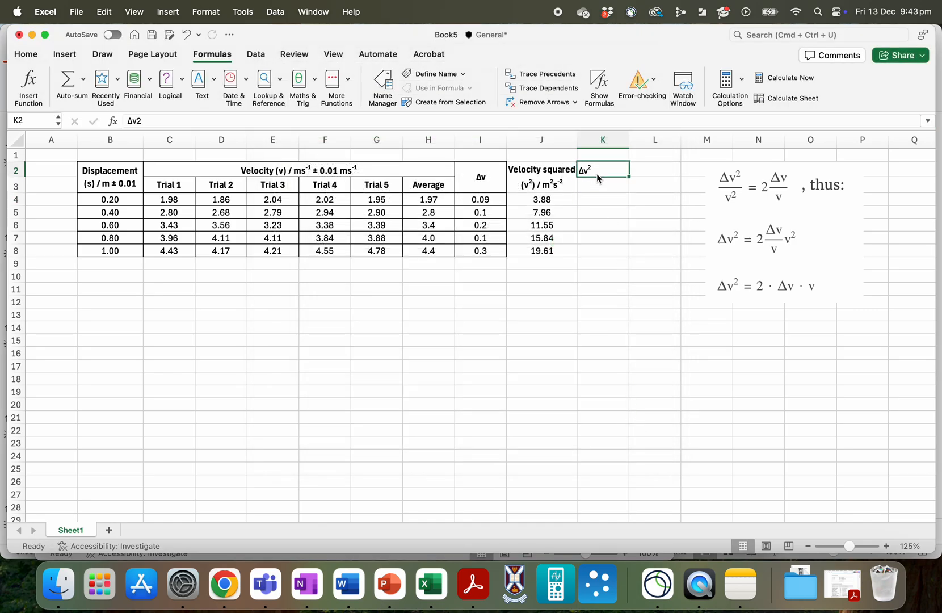
{"action": "left_click_drag", "start_coordinate": [596, 175], "coordinate": [596, 179]}
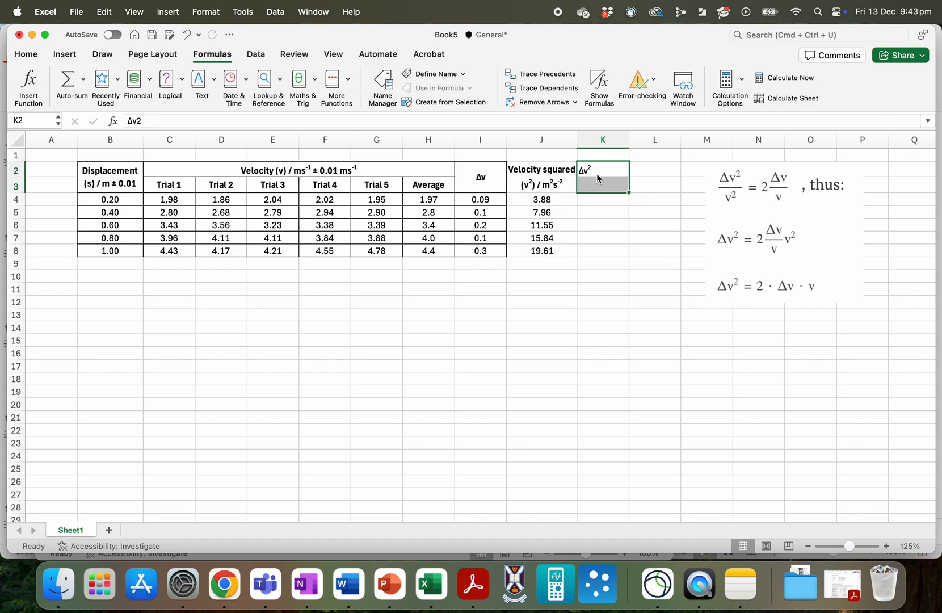
{"action": "left_click", "coordinate": [205, 12]}
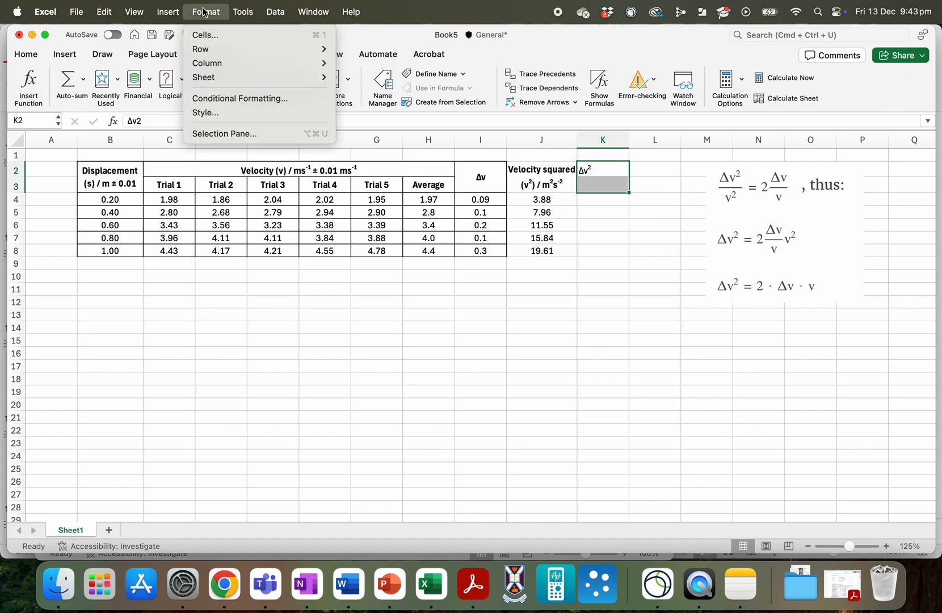
{"action": "left_click", "coordinate": [212, 36]}
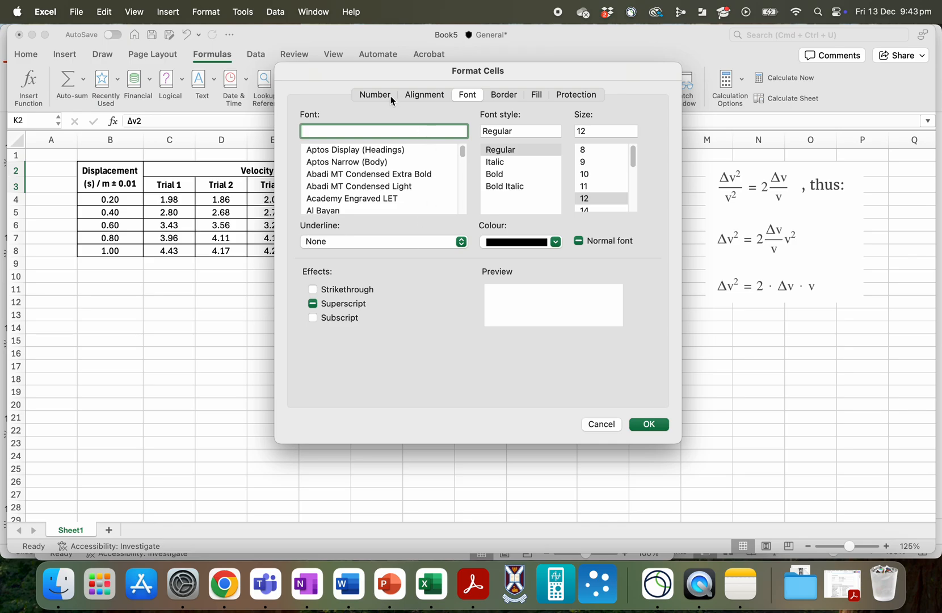
{"action": "left_click", "coordinate": [423, 95]}
{"action": "left_click", "coordinate": [315, 345]}
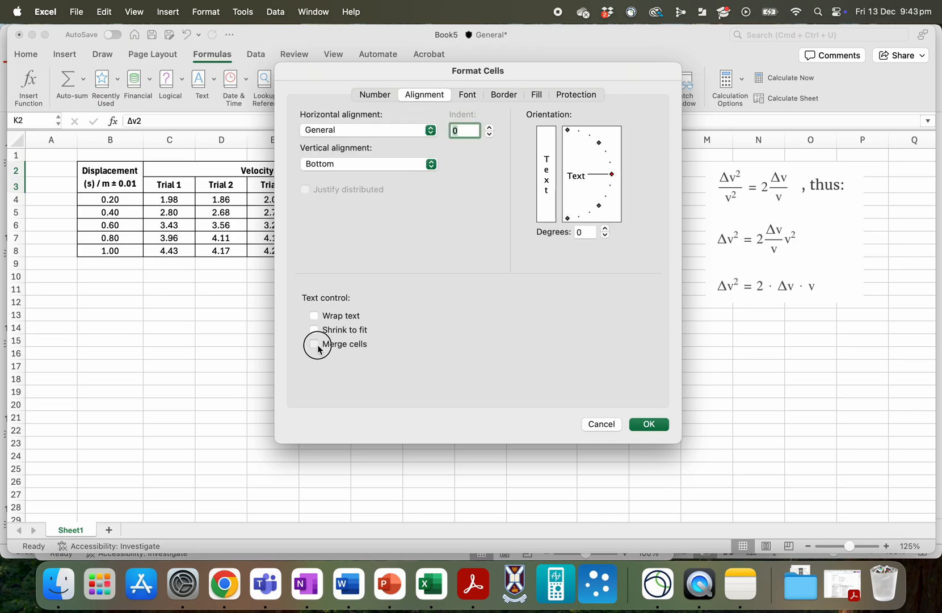
{"action": "left_click", "coordinate": [650, 424]}
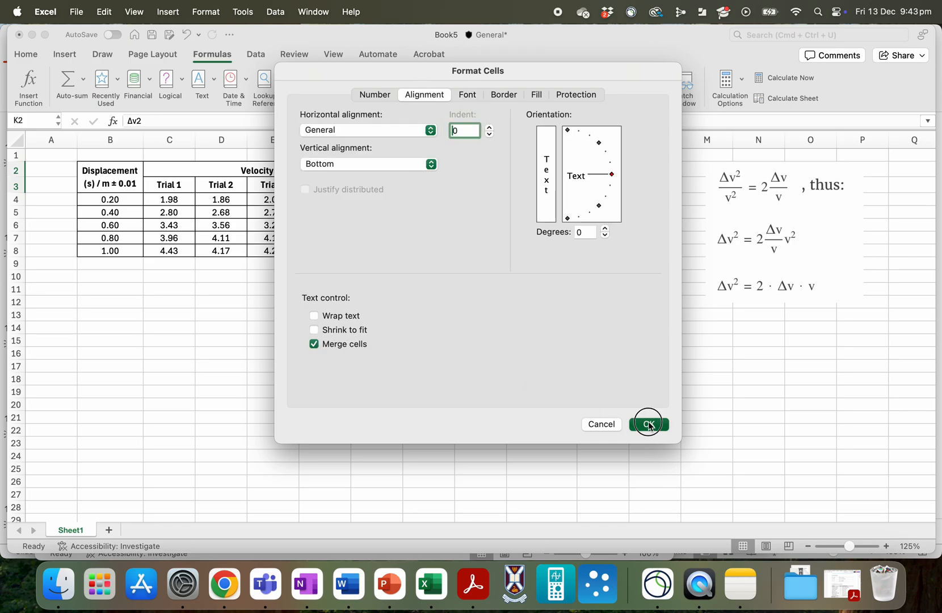
{"action": "left_click", "coordinate": [602, 270]}
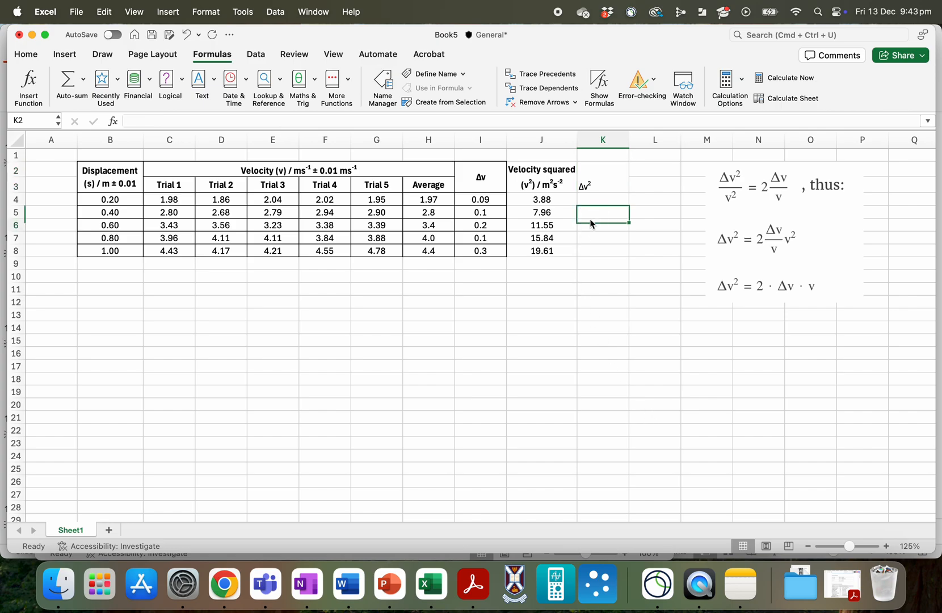
Centre the contents of column K both vertically and horizontally.
{"action": "left_click", "coordinate": [596, 142]}
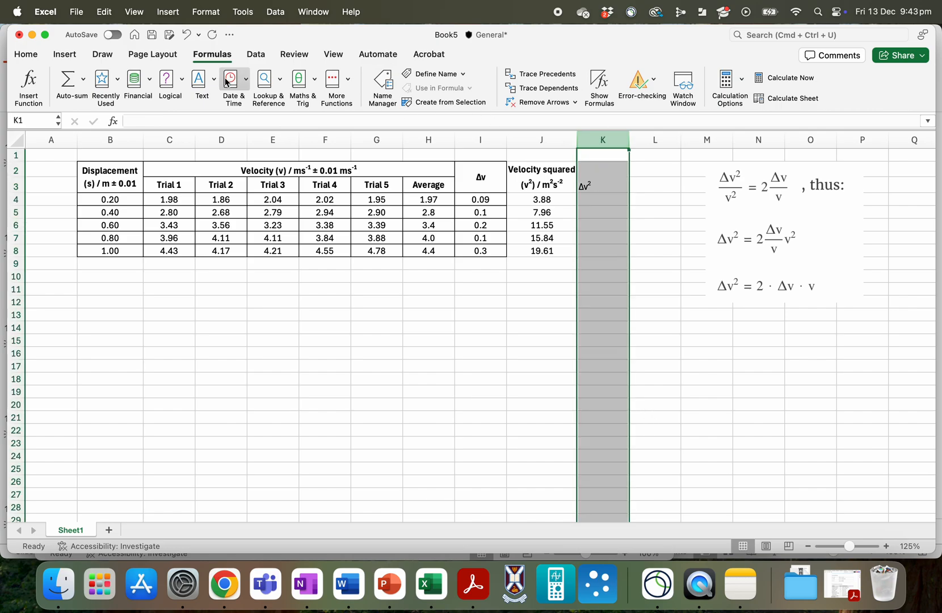
{"action": "left_click", "coordinate": [42, 61]}
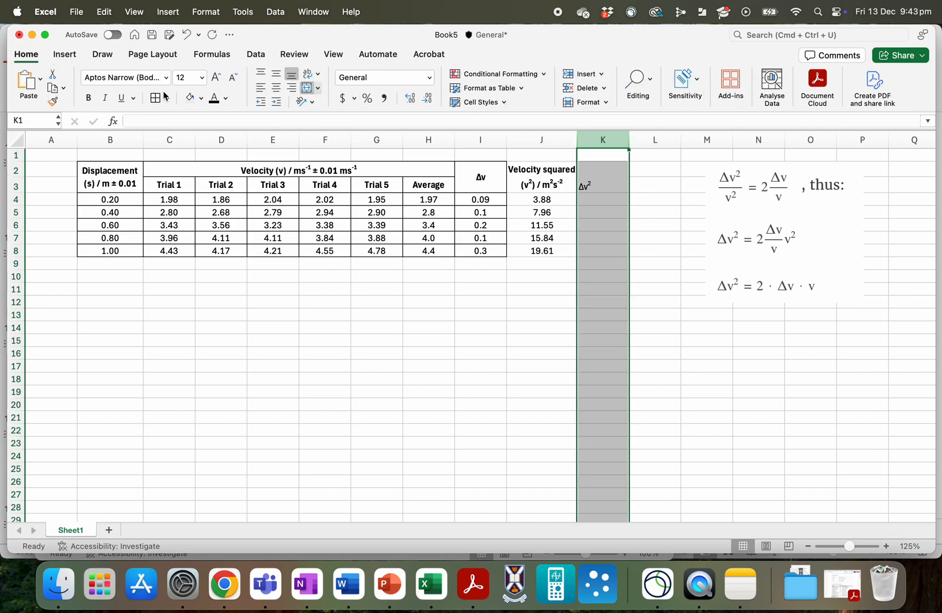
{"action": "left_click", "coordinate": [275, 75]}
{"action": "left_click", "coordinate": [277, 88]}
Enter the formula =2*I4*H4 in cell K4 to calculate the uncertainty in velocity squared.
{"action": "left_click", "coordinate": [615, 202]}
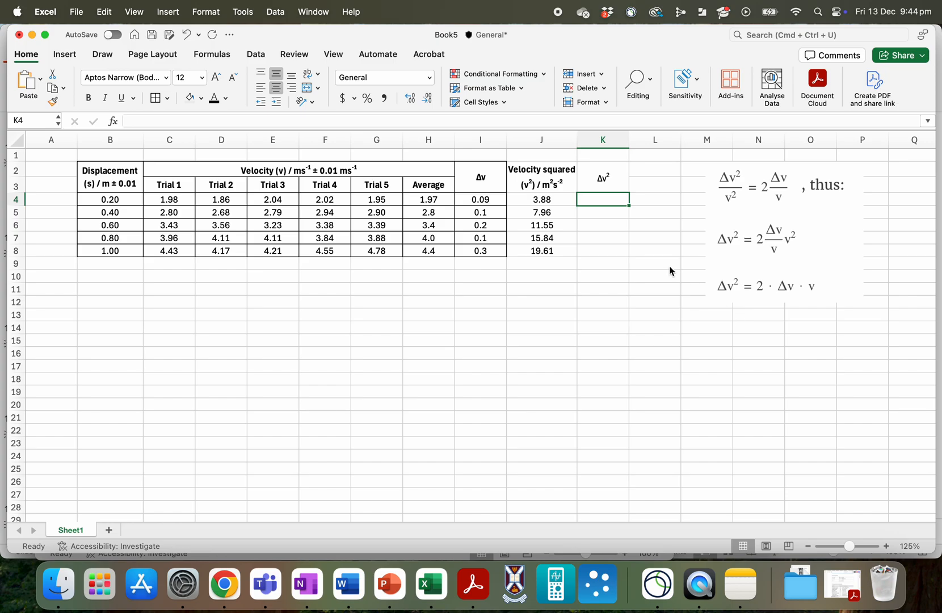
{"action": "type", "text": "=2"}
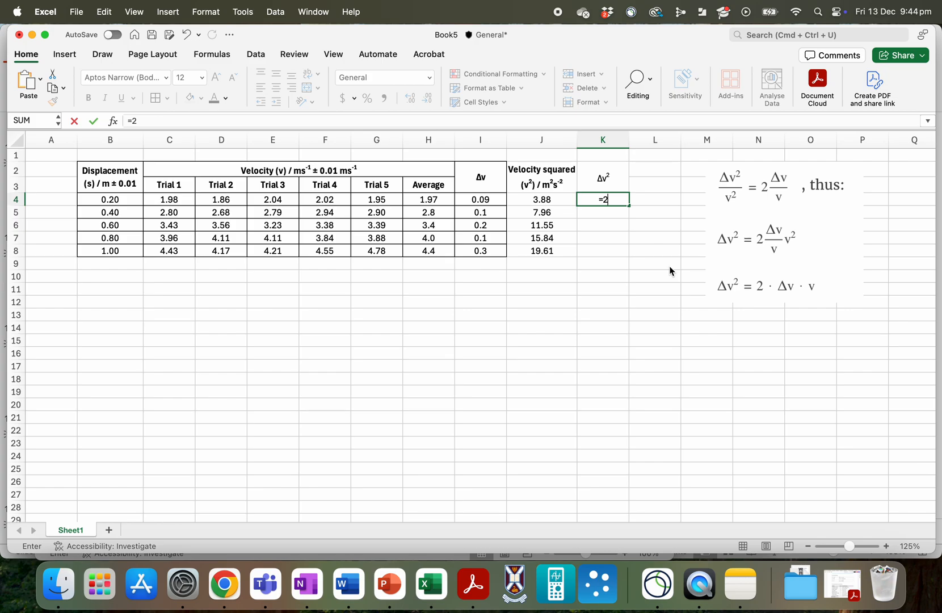
{"action": "type", "text": "*"}
{"action": "left_click", "coordinate": [485, 203]}
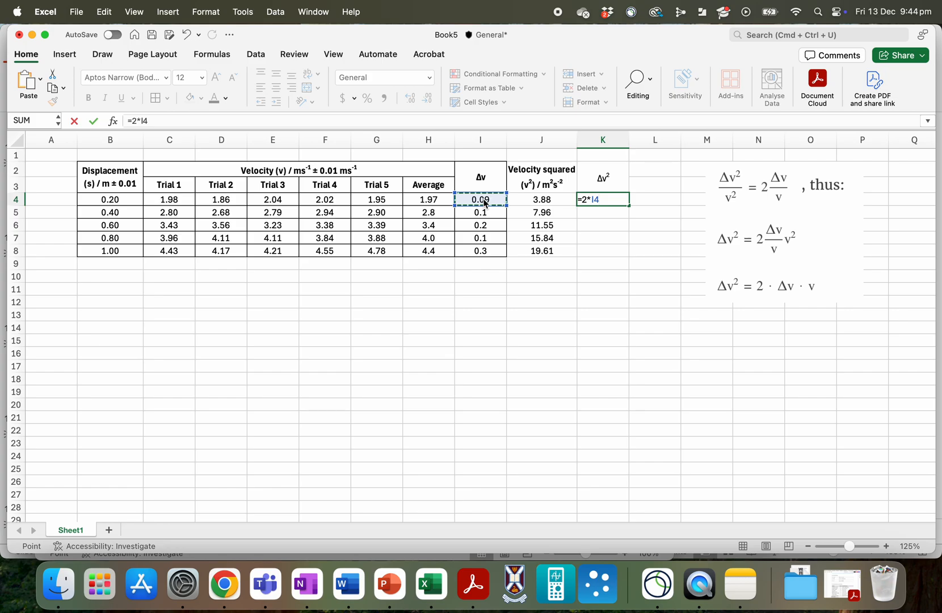
{"action": "type", "text": "*"}
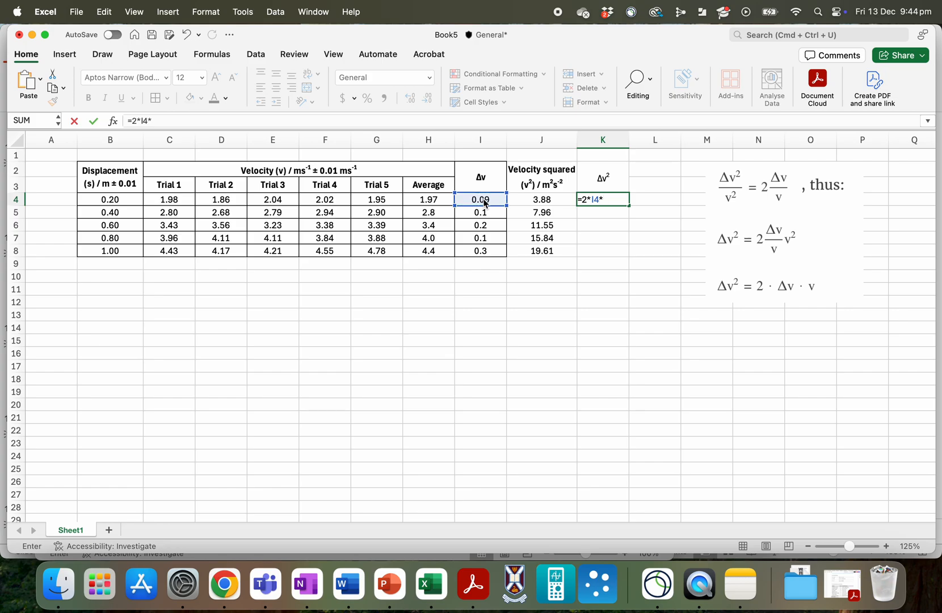
{"action": "left_click", "coordinate": [443, 203]}
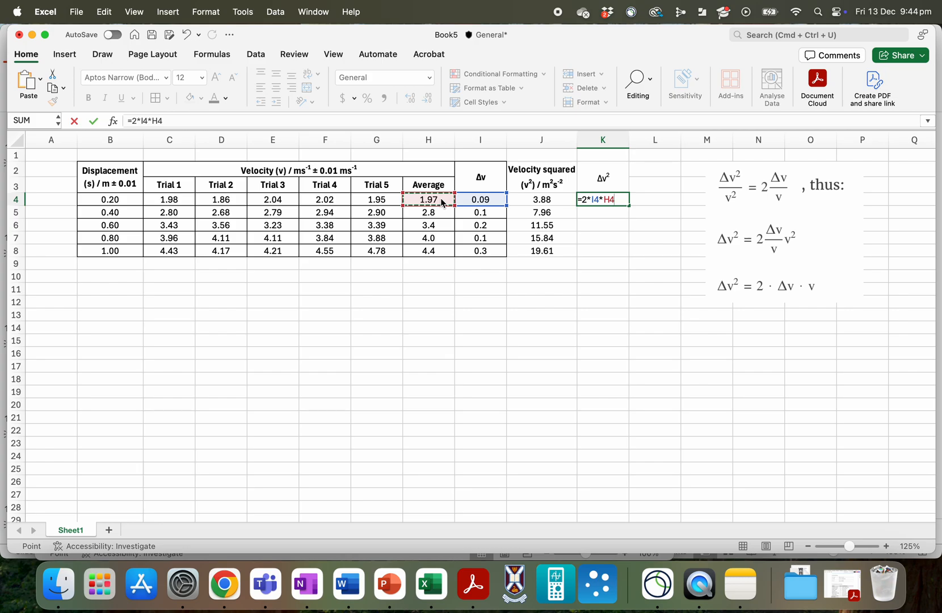
{"action": "key", "text": "Return"}
Fill the K4 formula down through cell K8.
{"action": "left_click", "coordinate": [597, 199]}
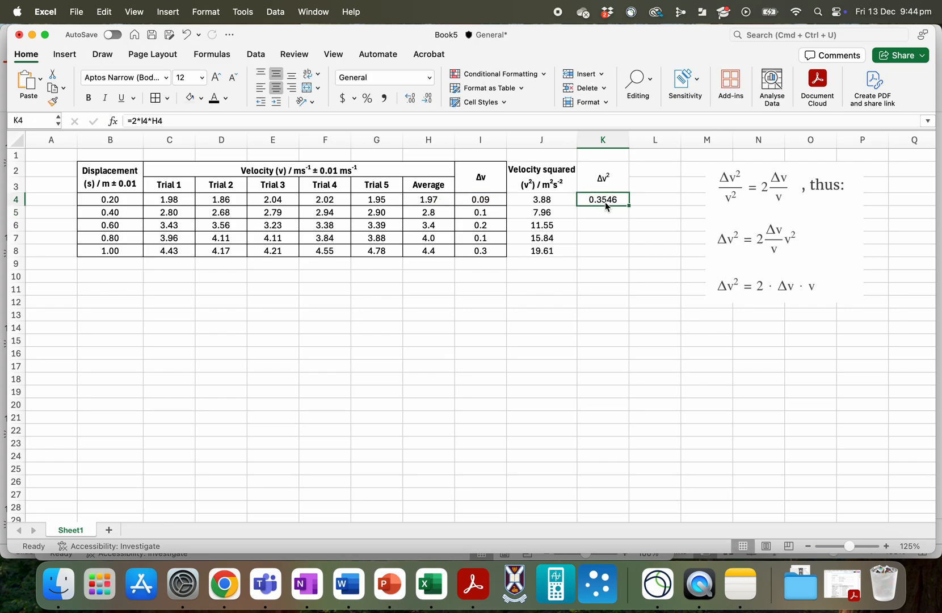
{"action": "left_click_drag", "start_coordinate": [630, 208], "coordinate": [626, 255]}
{"action": "left_click", "coordinate": [586, 317]}
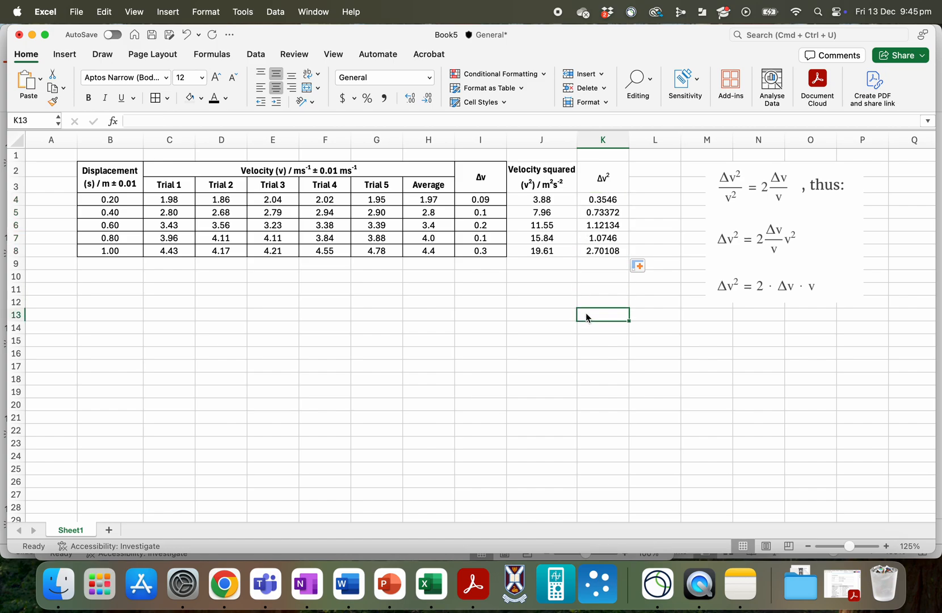
Make the Δv² heading in the merged cell K2 bold.
{"action": "left_click", "coordinate": [603, 180]}
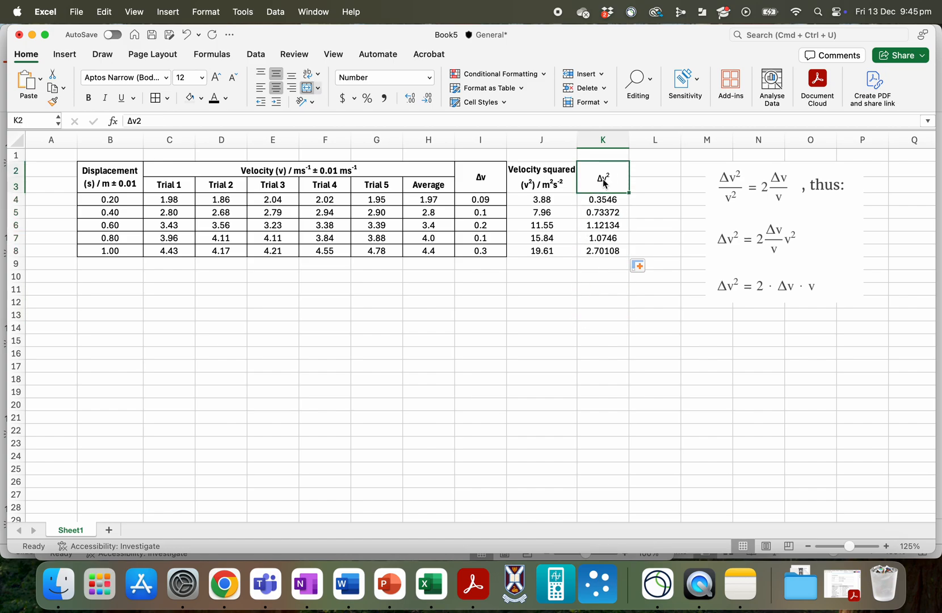
{"action": "left_click", "coordinate": [90, 98]}
{"action": "left_click", "coordinate": [581, 290]}
Apply all borders to the velocity-squared and Δv² columns, range J2:K8.
{"action": "left_click_drag", "start_coordinate": [527, 185], "coordinate": [594, 252]}
{"action": "left_click", "coordinate": [155, 99]}
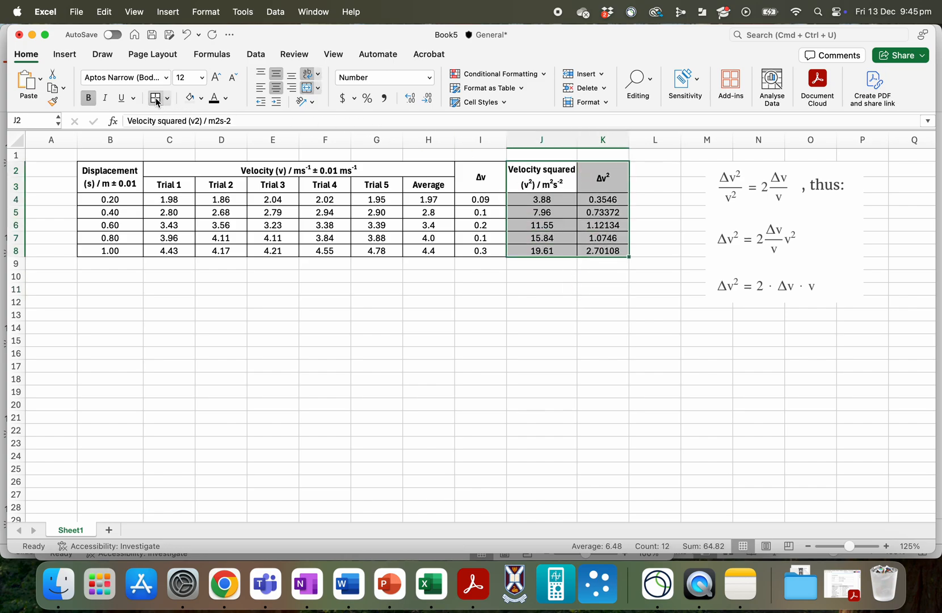
{"action": "left_click", "coordinate": [554, 303]}
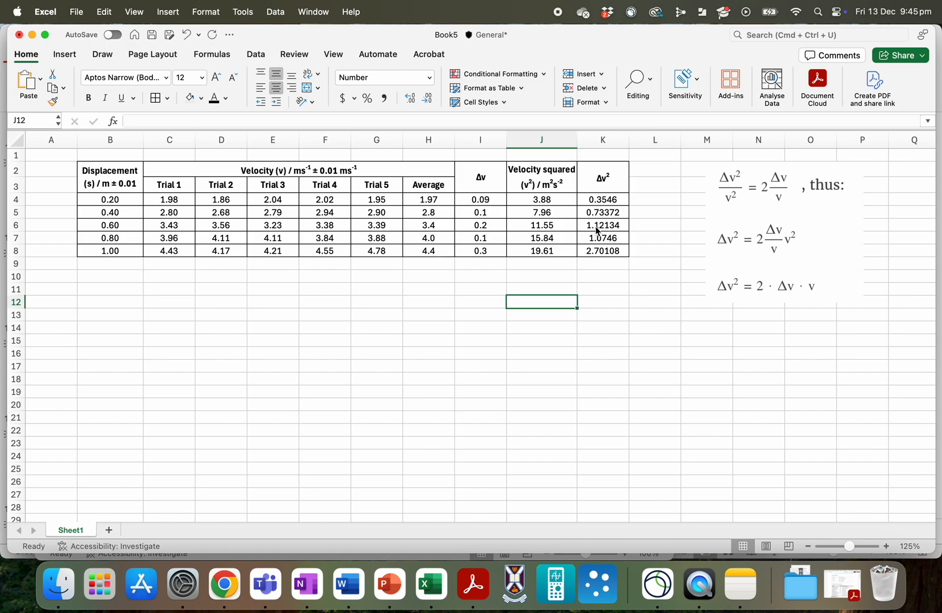
Format the Δv² values in K4:K8 as Number with 1 decimal place.
{"action": "left_click_drag", "start_coordinate": [605, 200], "coordinate": [609, 255]}
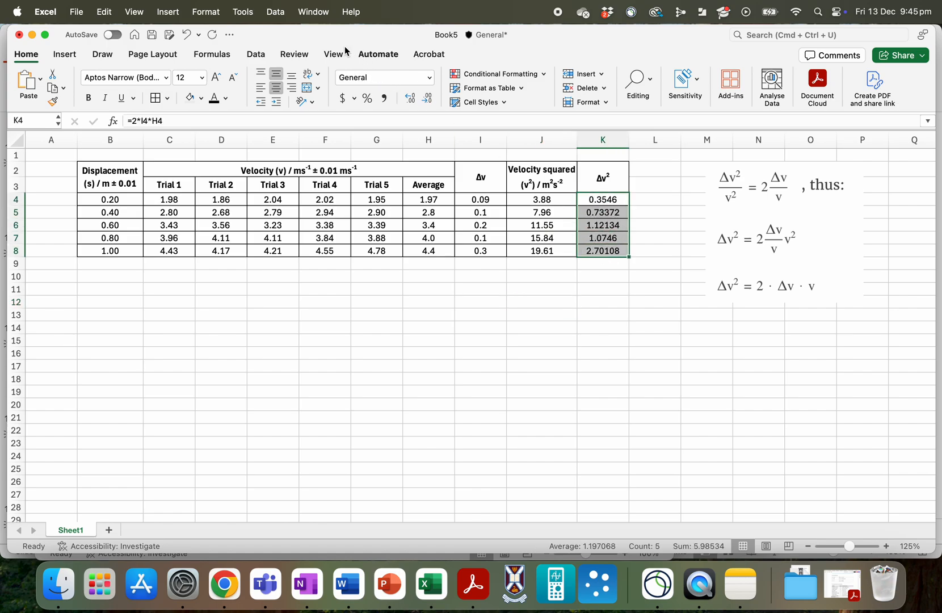
{"action": "left_click", "coordinate": [222, 13]}
{"action": "left_click", "coordinate": [225, 36]}
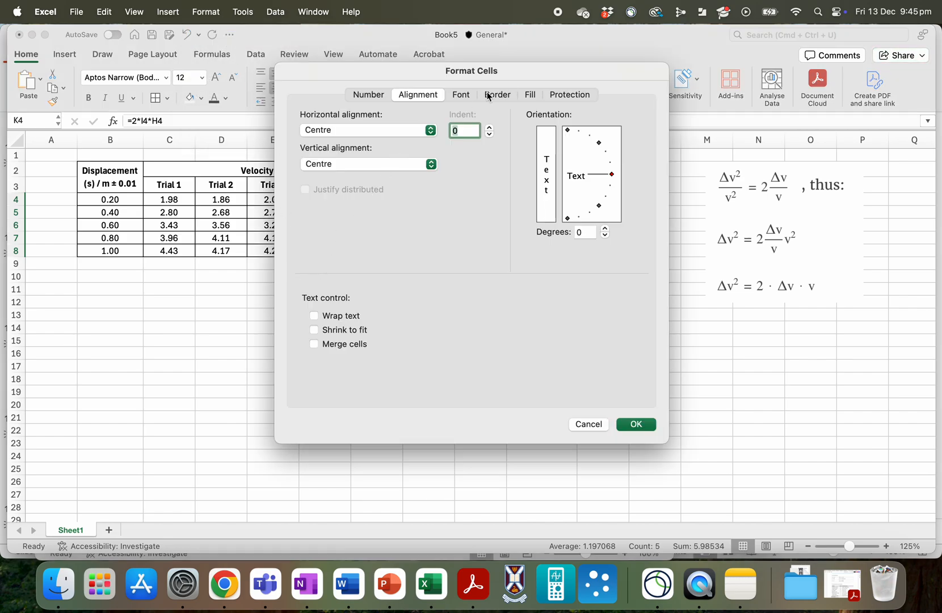
{"action": "left_click", "coordinate": [369, 95]}
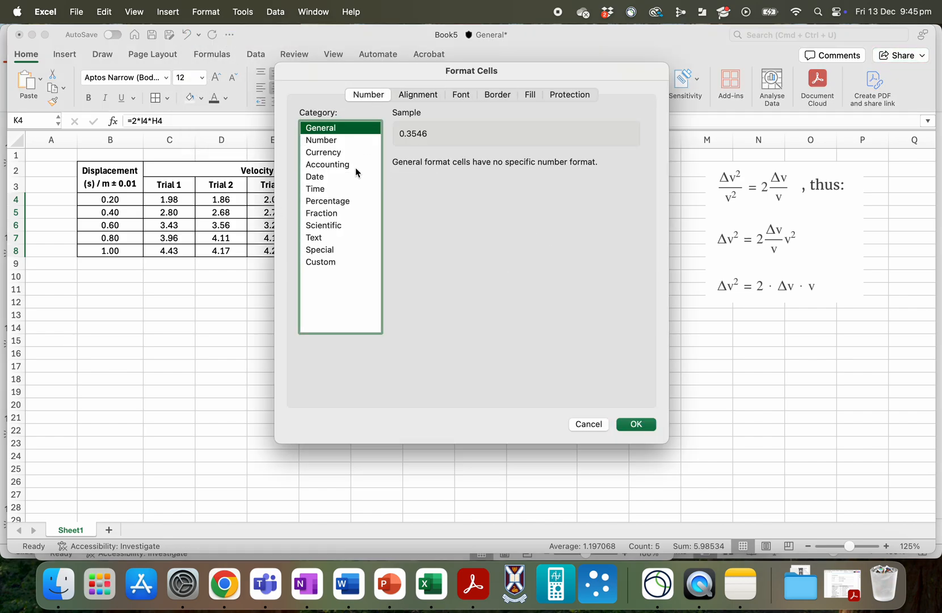
{"action": "left_click", "coordinate": [339, 143]}
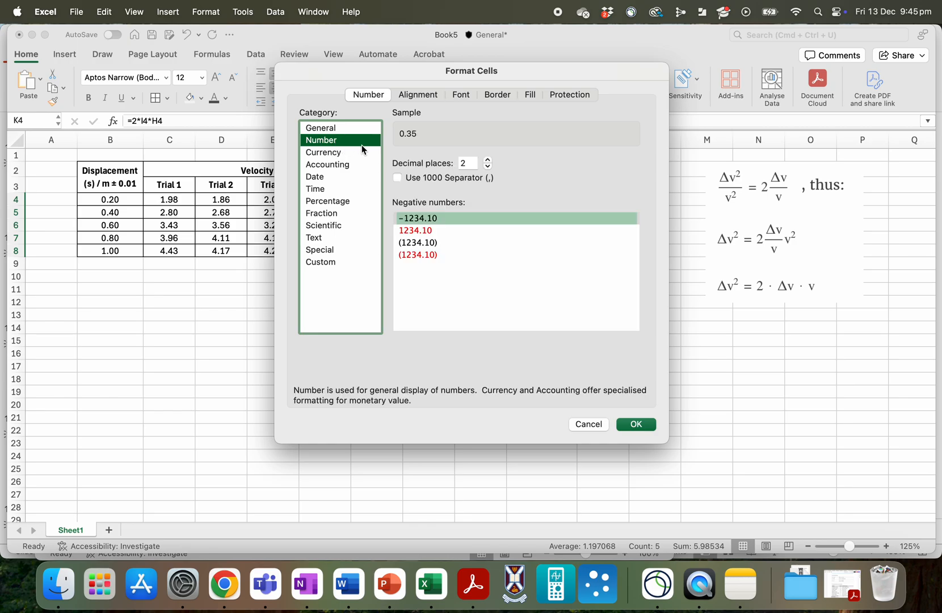
{"action": "left_click", "coordinate": [488, 167]}
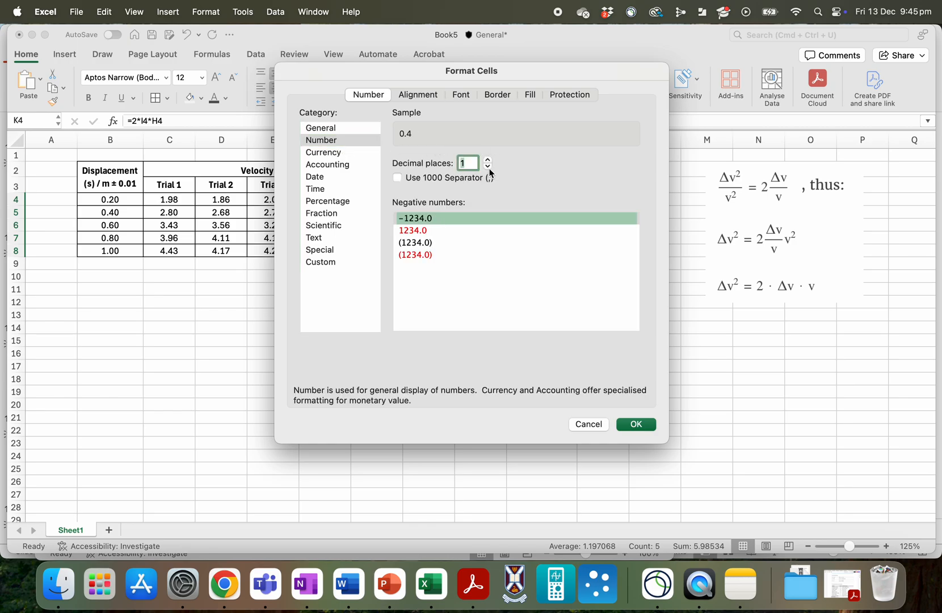
{"action": "left_click", "coordinate": [643, 430]}
{"action": "left_click", "coordinate": [598, 290]}
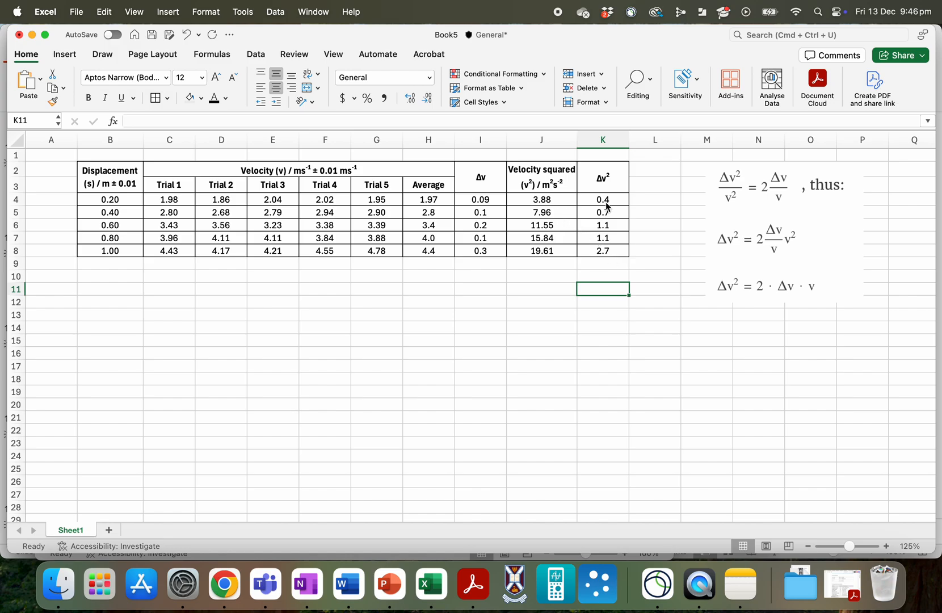
Reduce the velocity-squared values in J4:J8 to 1 decimal place in the Number format.
{"action": "left_click_drag", "start_coordinate": [560, 200], "coordinate": [562, 252]}
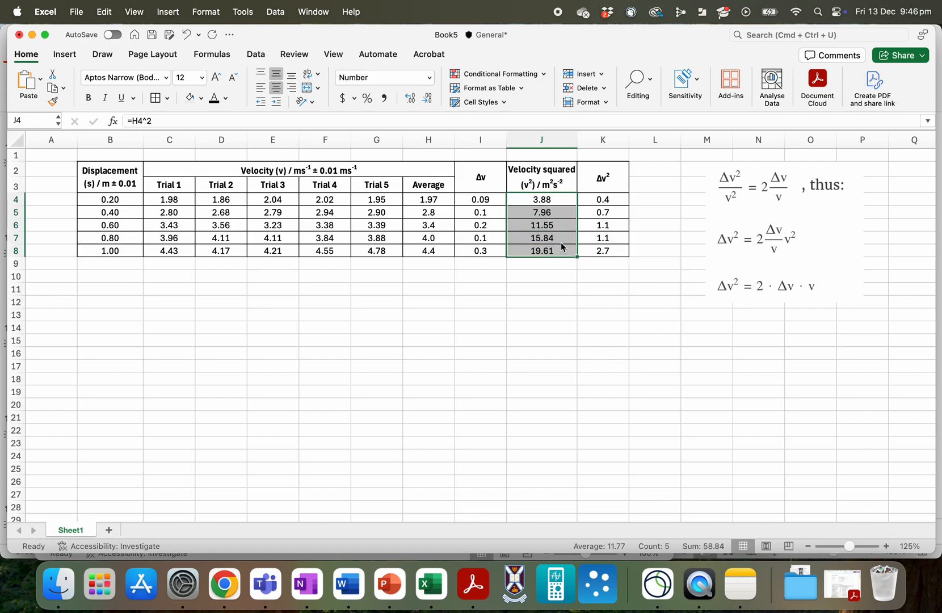
{"action": "left_click", "coordinate": [205, 12]}
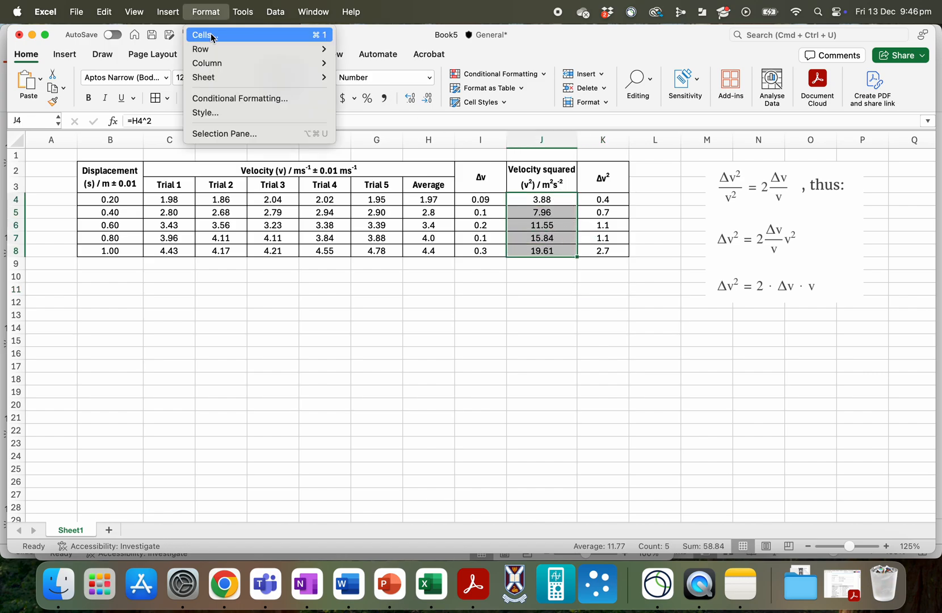
{"action": "left_click", "coordinate": [211, 36]}
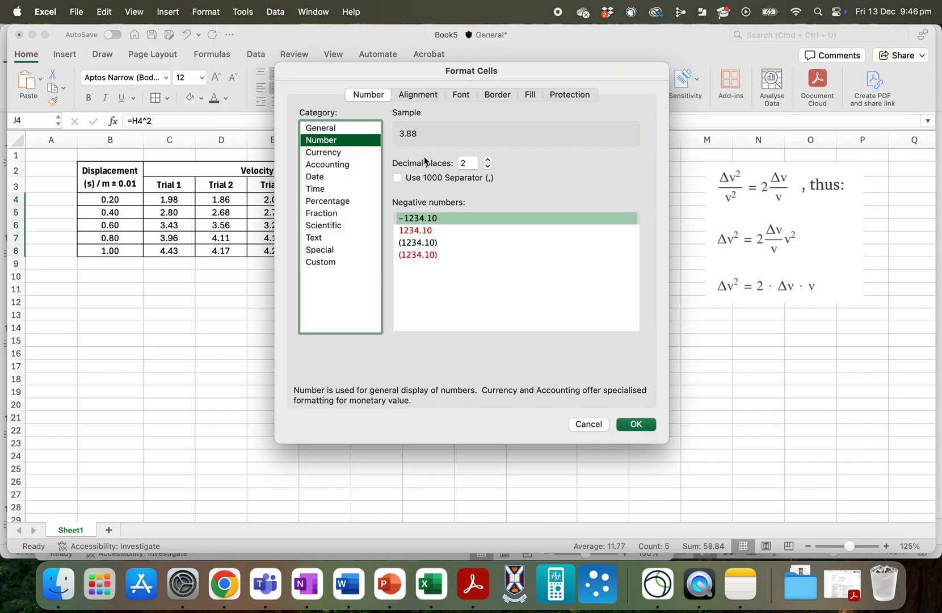
{"action": "left_click", "coordinate": [486, 167]}
{"action": "left_click", "coordinate": [635, 424]}
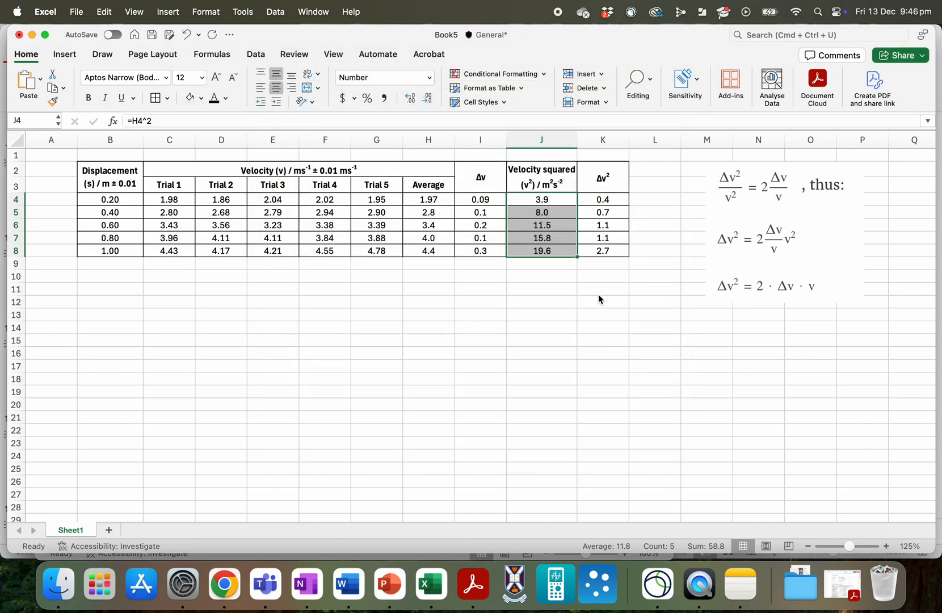
{"action": "left_click", "coordinate": [598, 295]}
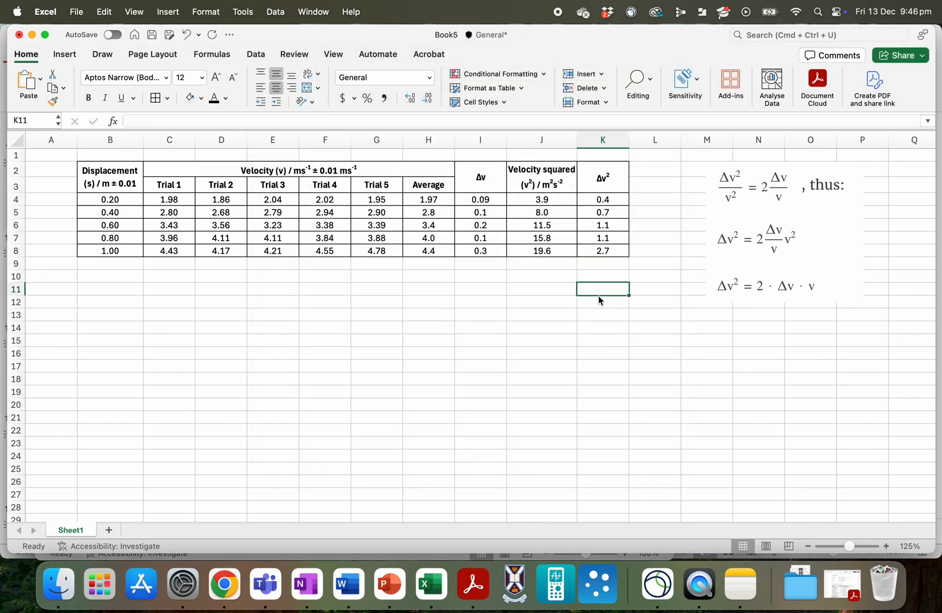